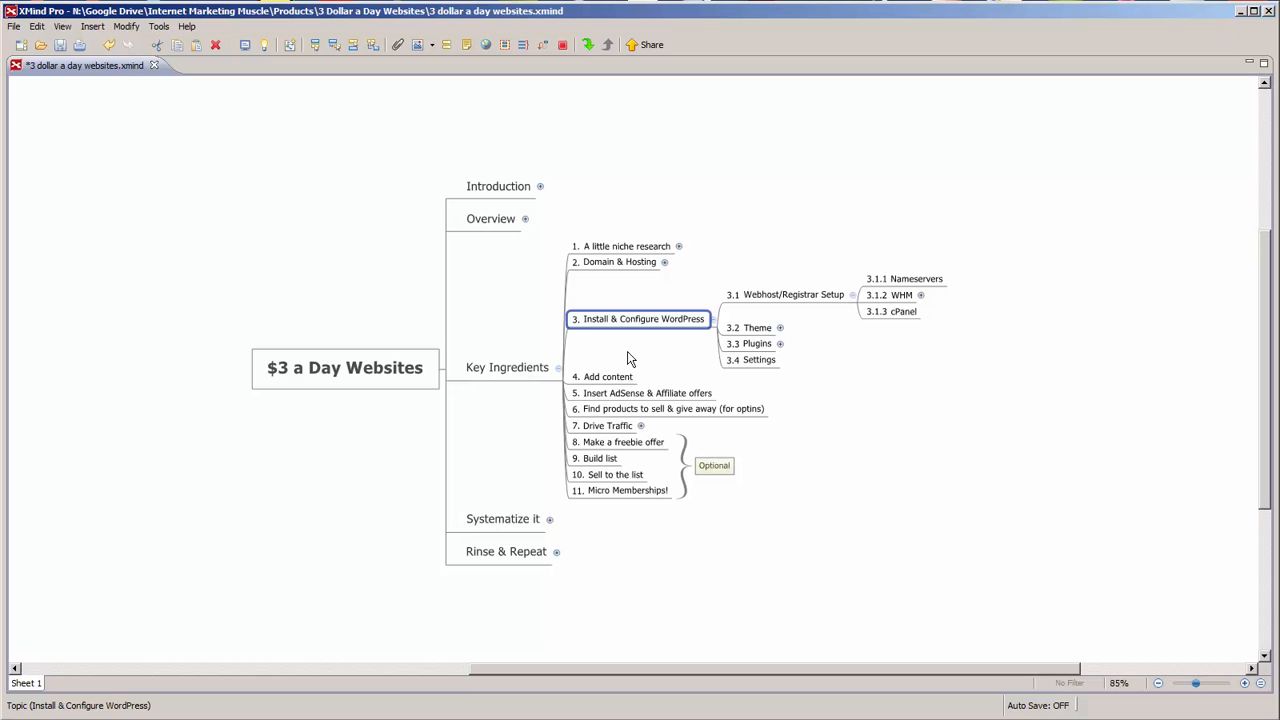
Select the 3.1 Webhost/Registrar Setup topic in the XMind WordPress outline
left_click(805, 294)
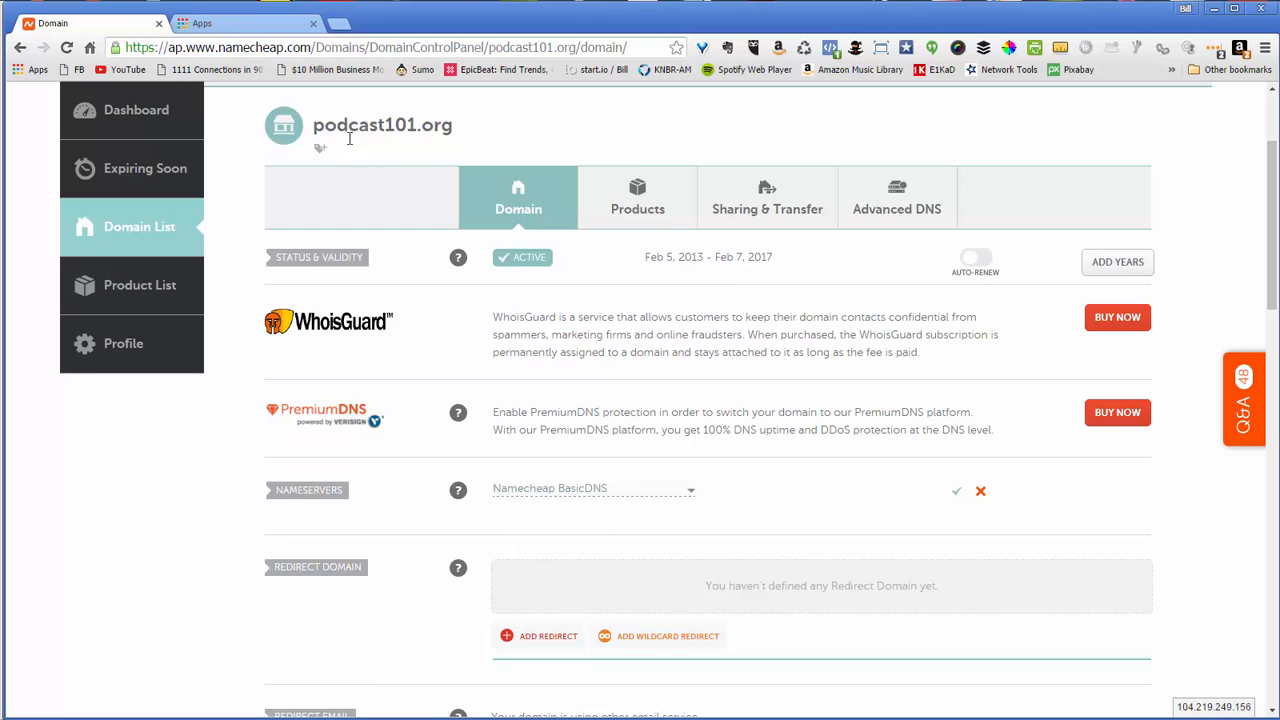
Save Namecheap BasicDNS as podcast101.org's nameservers and view its Advanced DNS host records
left_click_drag(315, 127, 466, 119)
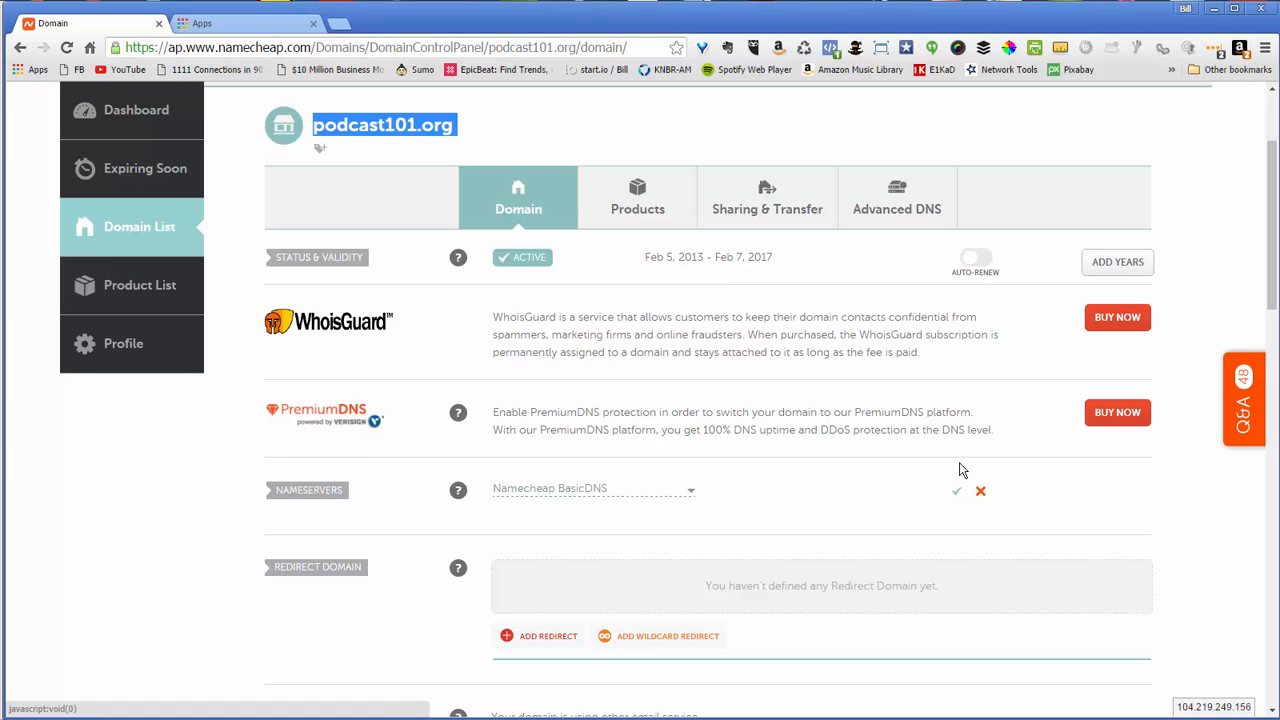
left_click(959, 496)
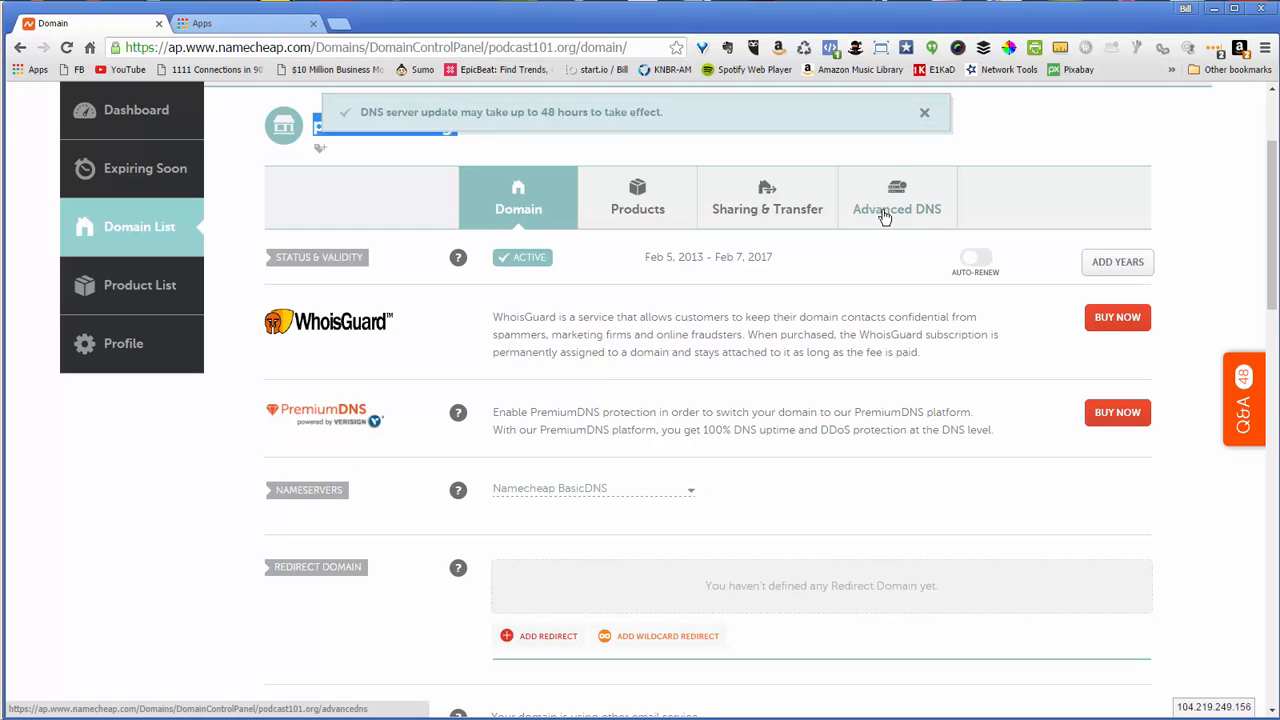
left_click(890, 219)
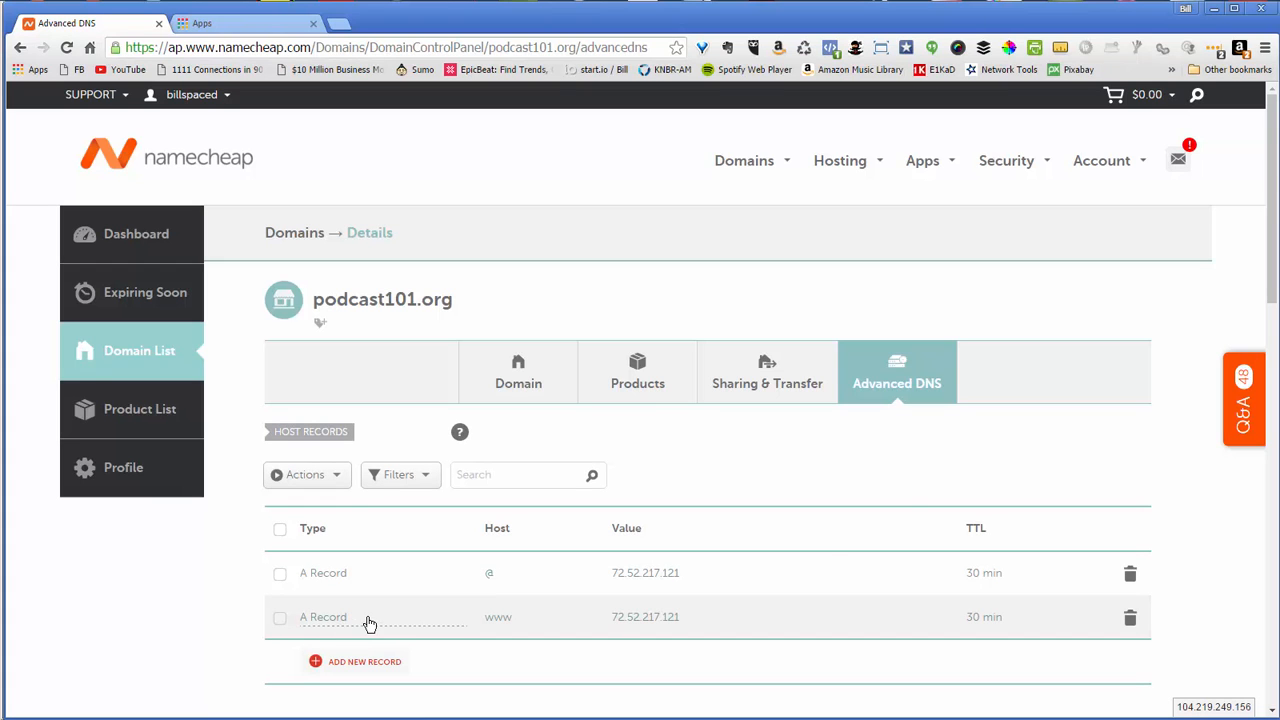
left_click_drag(1273, 284, 1274, 329)
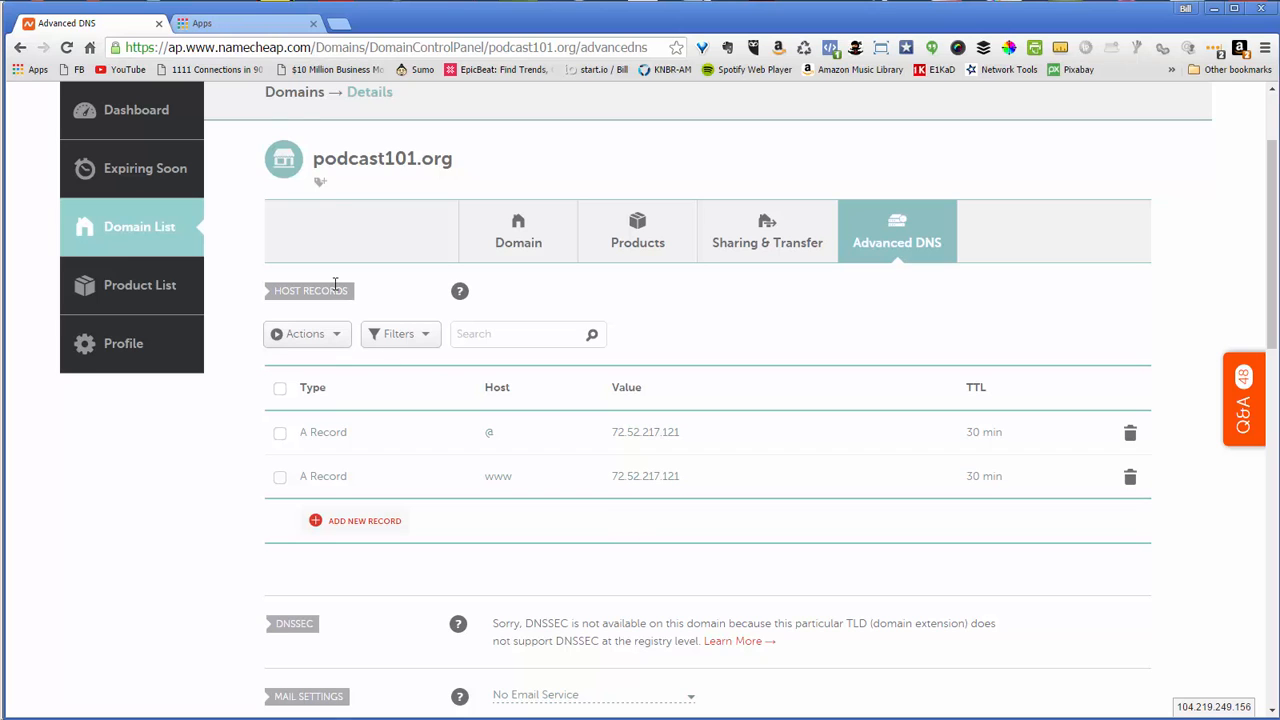
left_click(248, 28)
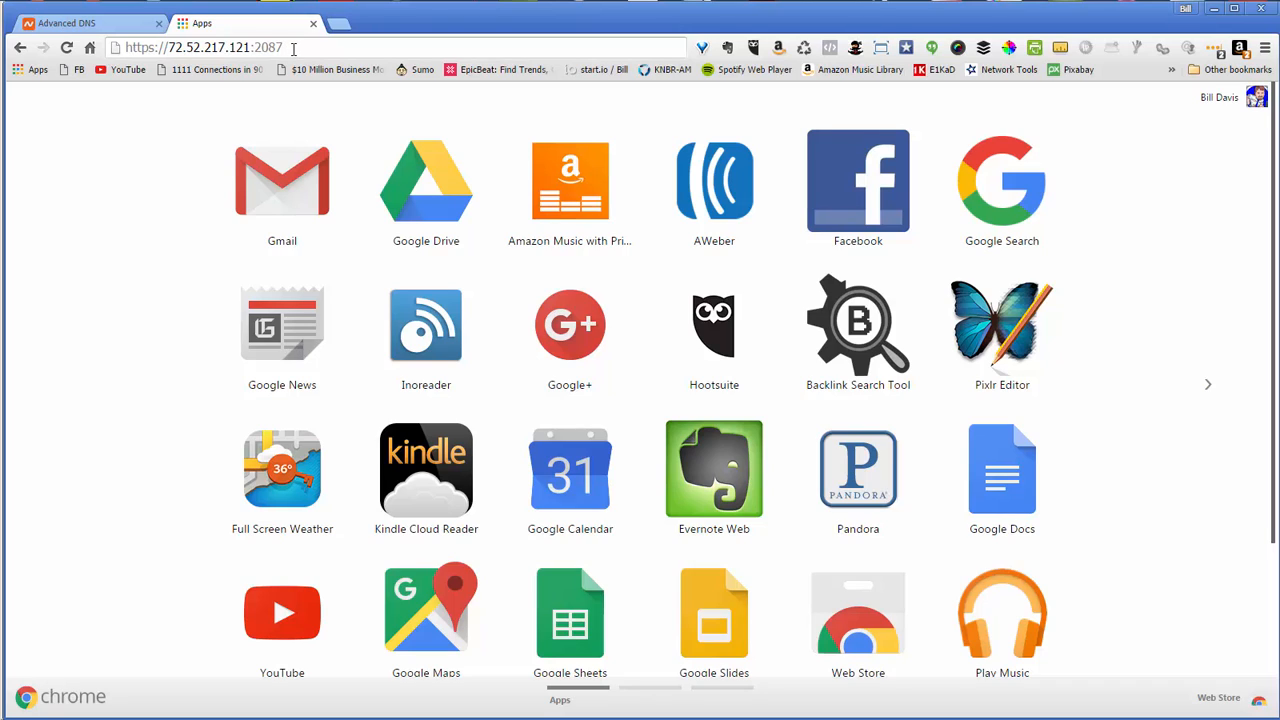
Log in to WHM on port 2087 and find Create a New Account by searching 'create'
key("Return")
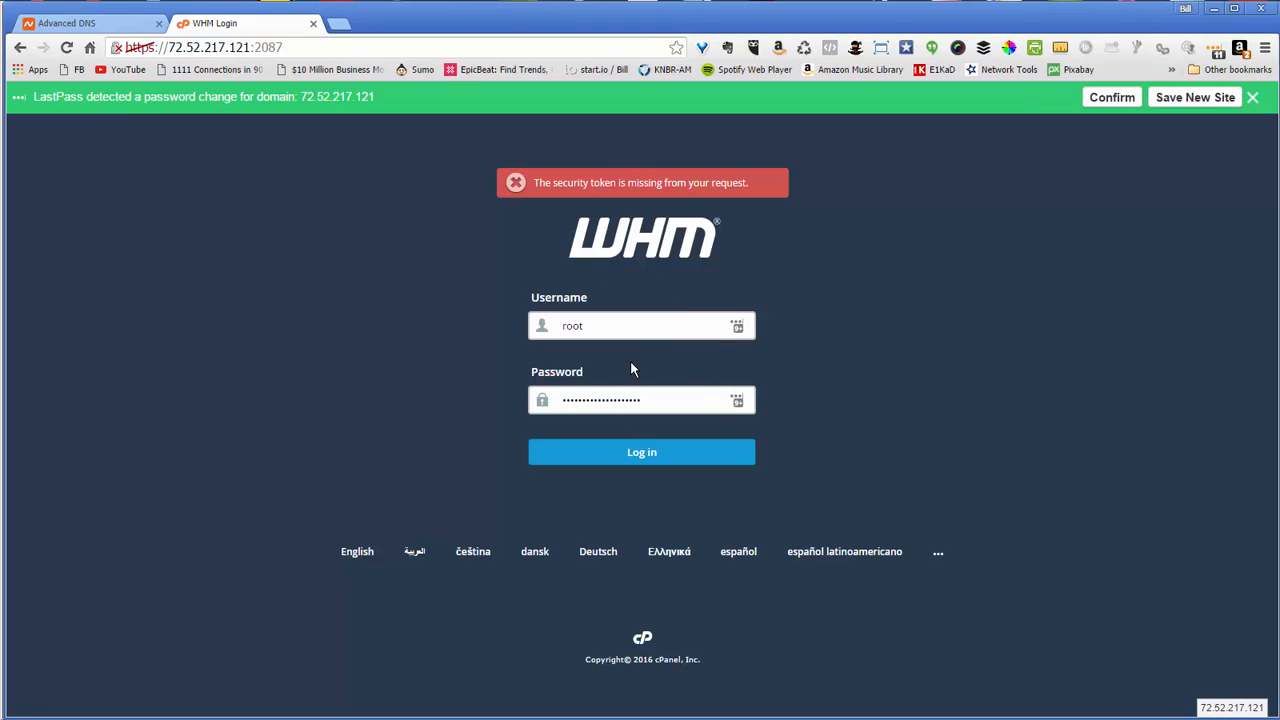
left_click(643, 458)
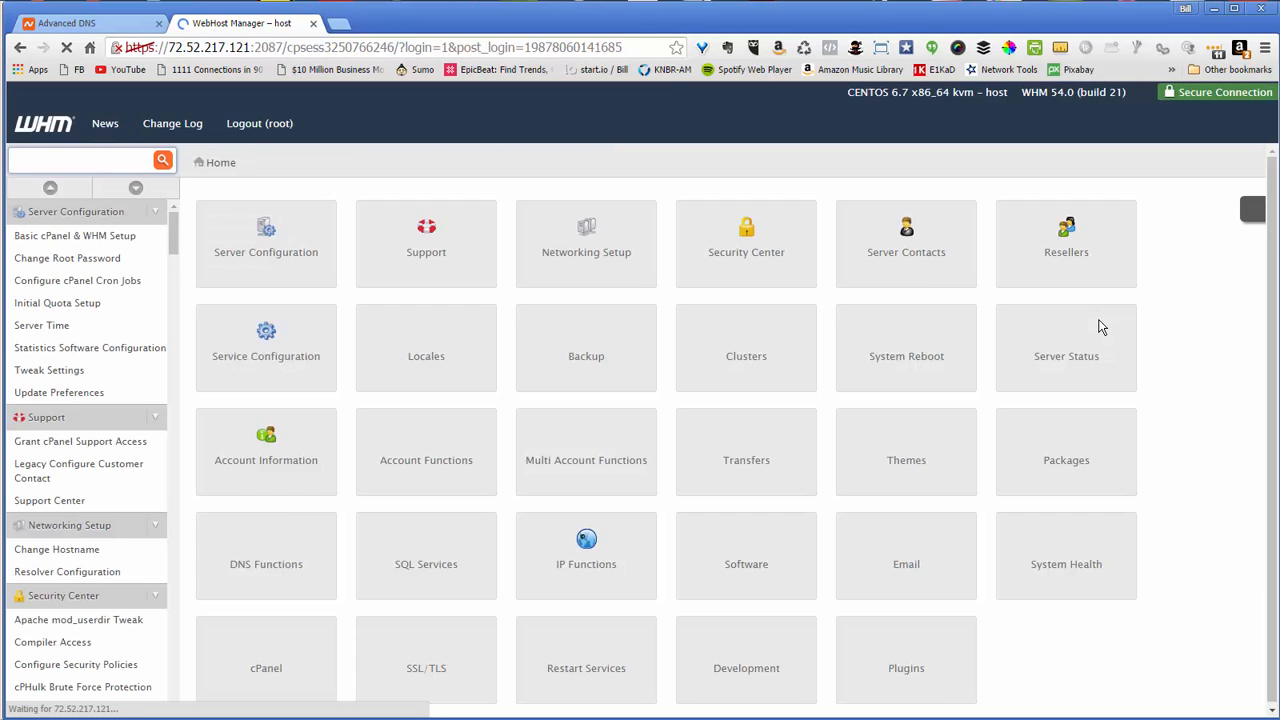
left_click(72, 160)
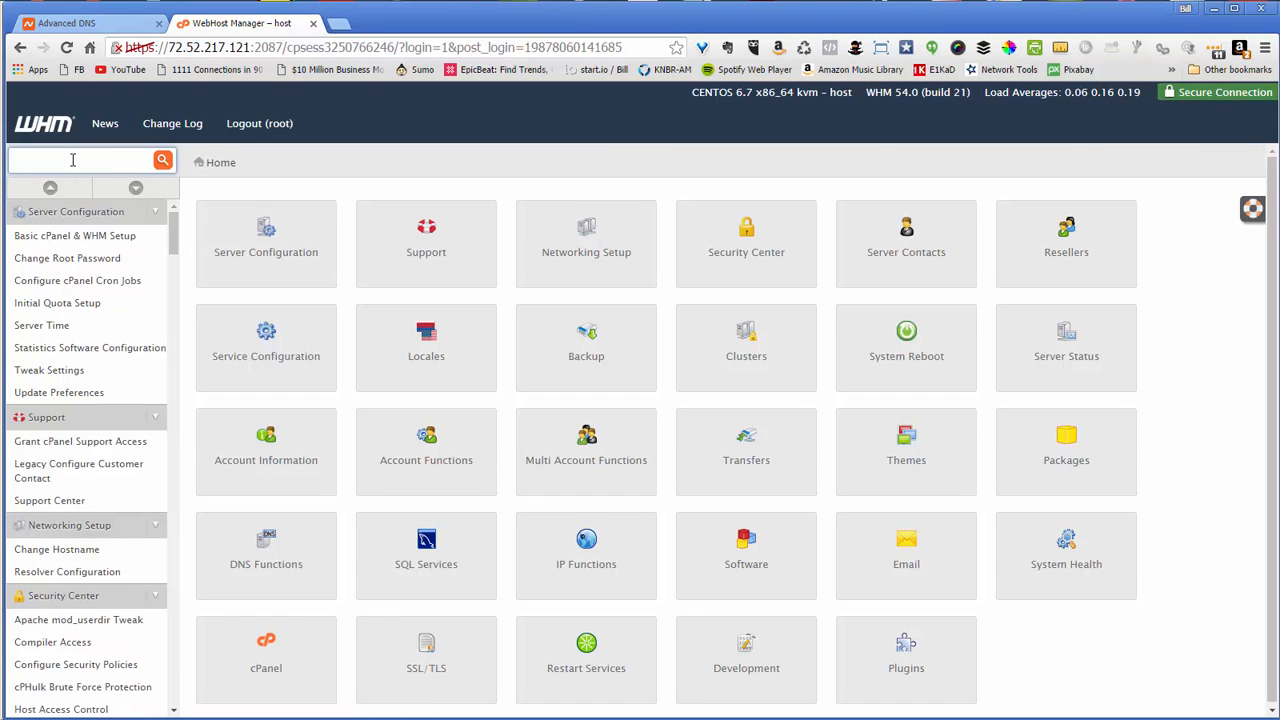
type("create")
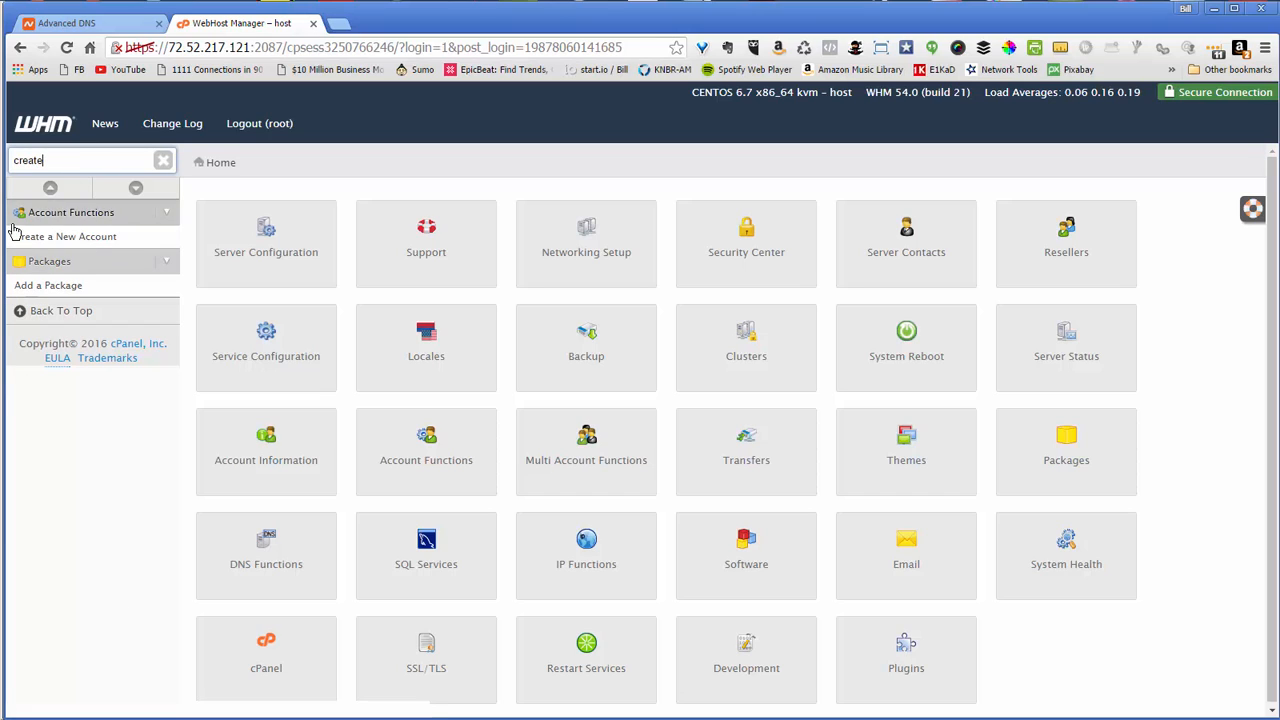
left_click(83, 246)
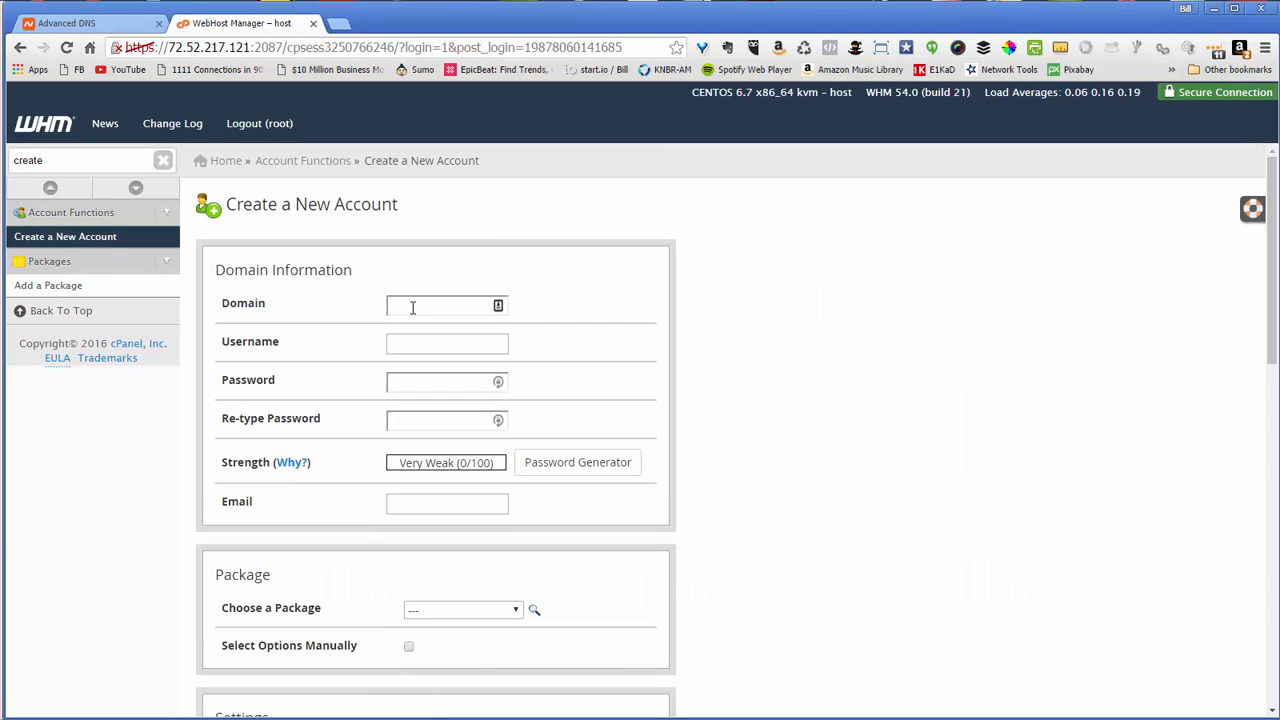
Enter domain podcast101.org, paste the strong password twice, and fill in the contact e-mail address
left_click(413, 308)
type("pod")
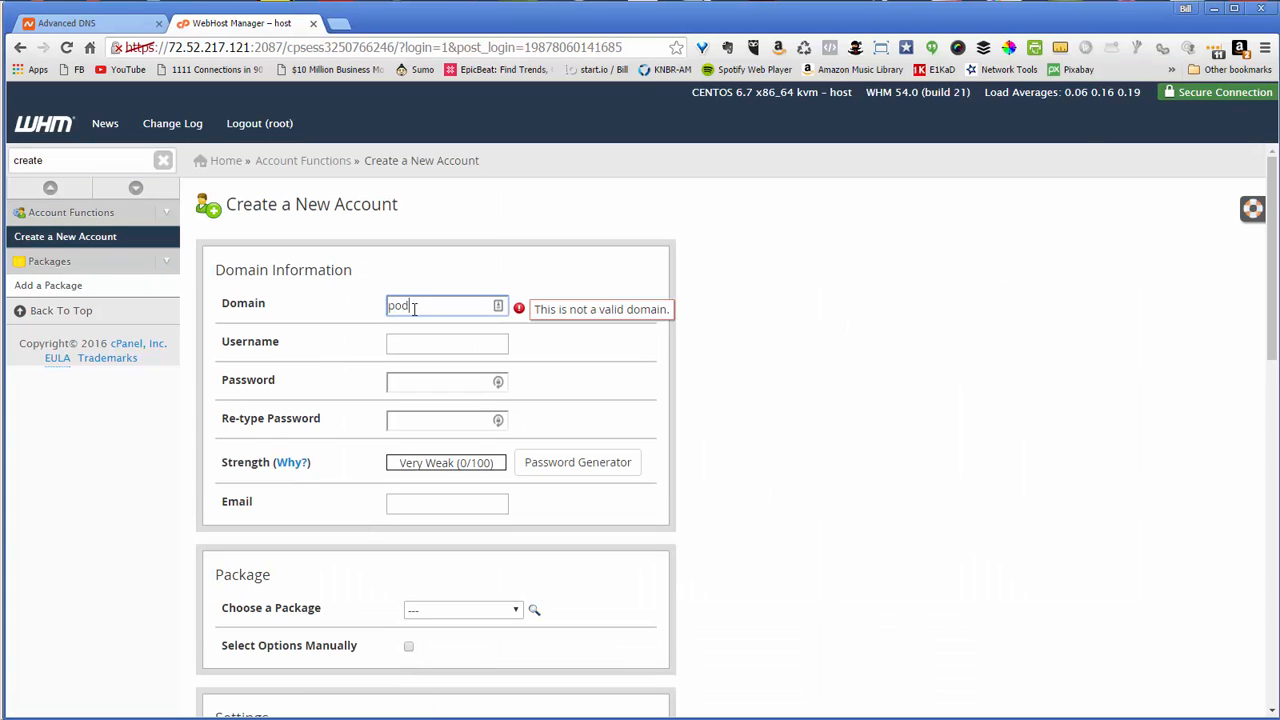
type("cast101.org")
key("Tab")
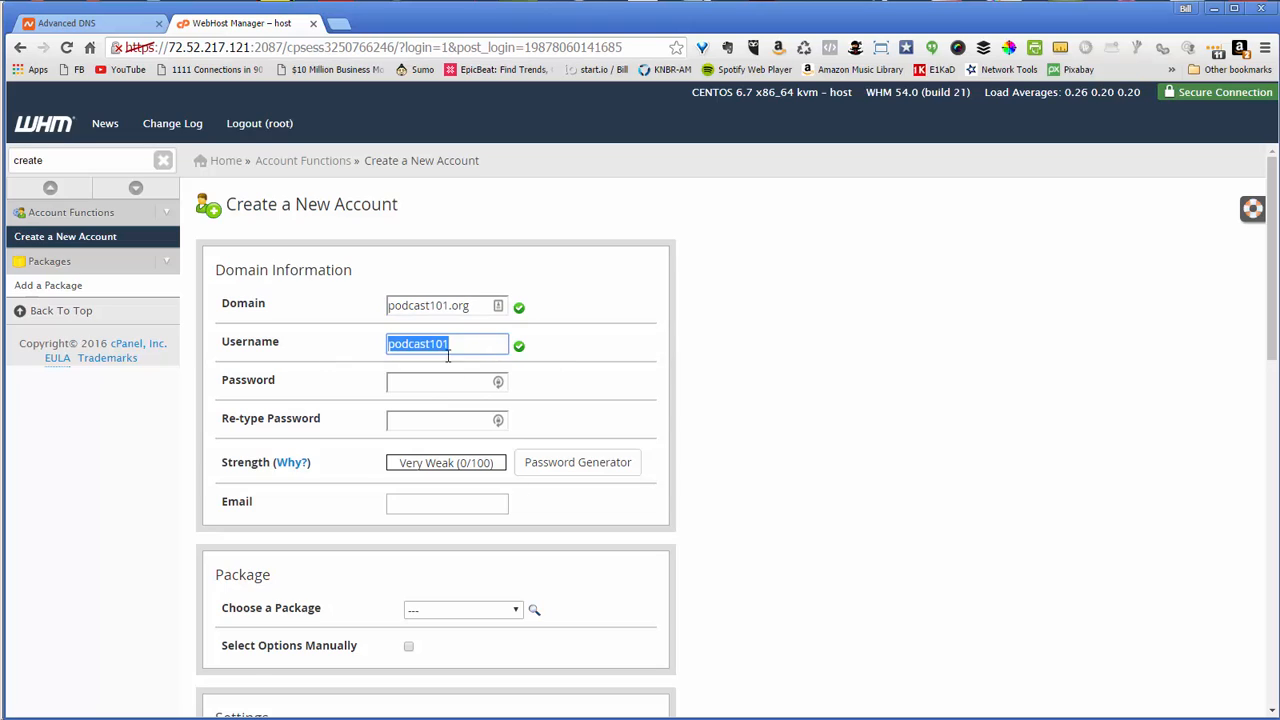
left_click(431, 383)
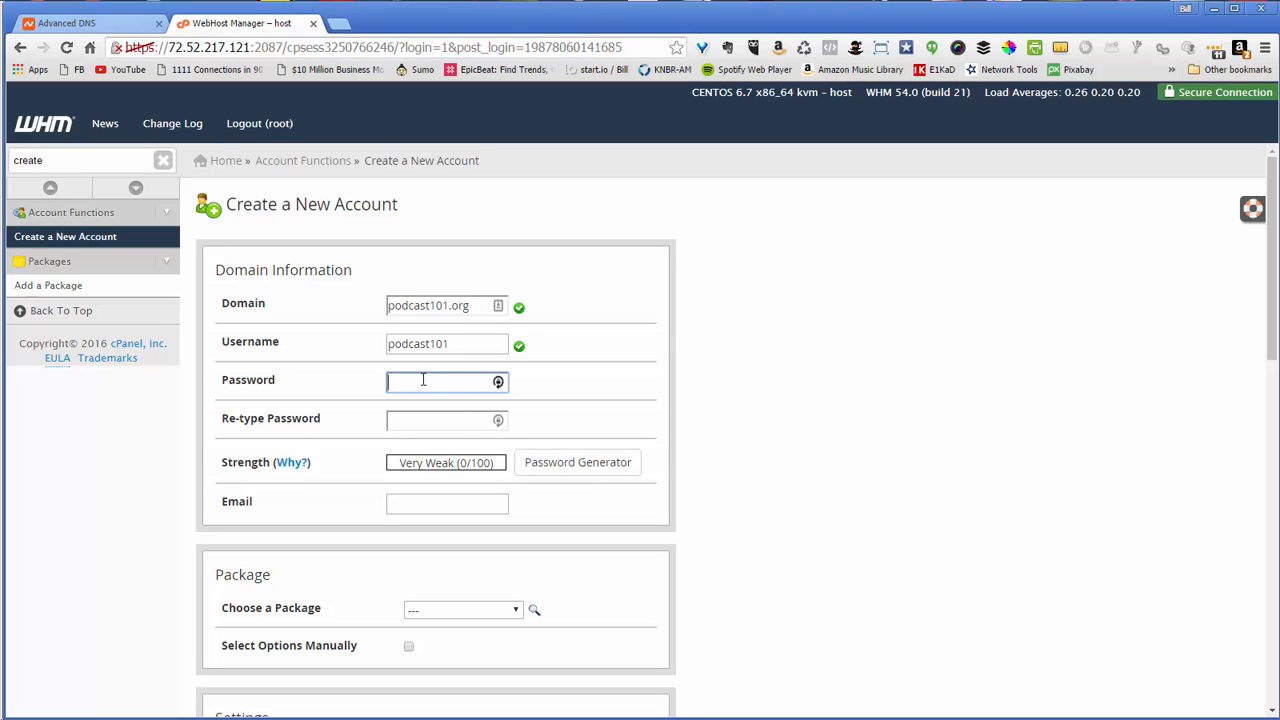
key("ctrl+v")
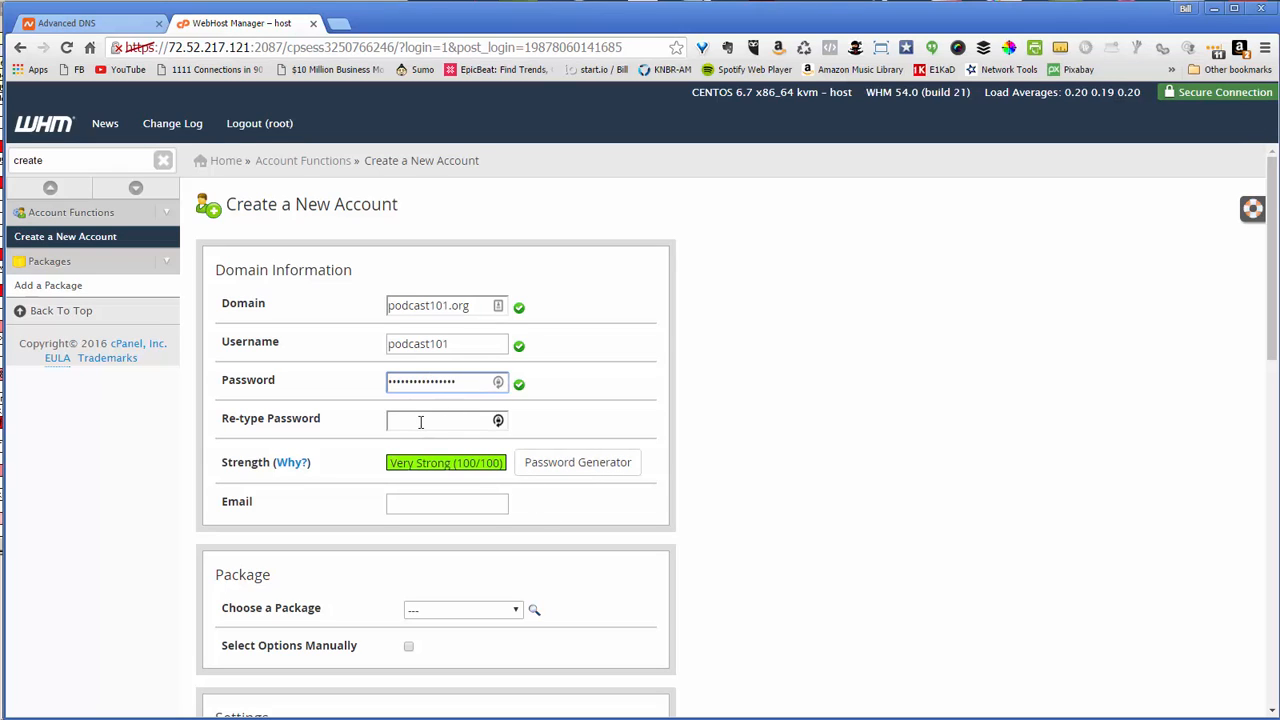
left_click(420, 422)
key("ctrl+v")
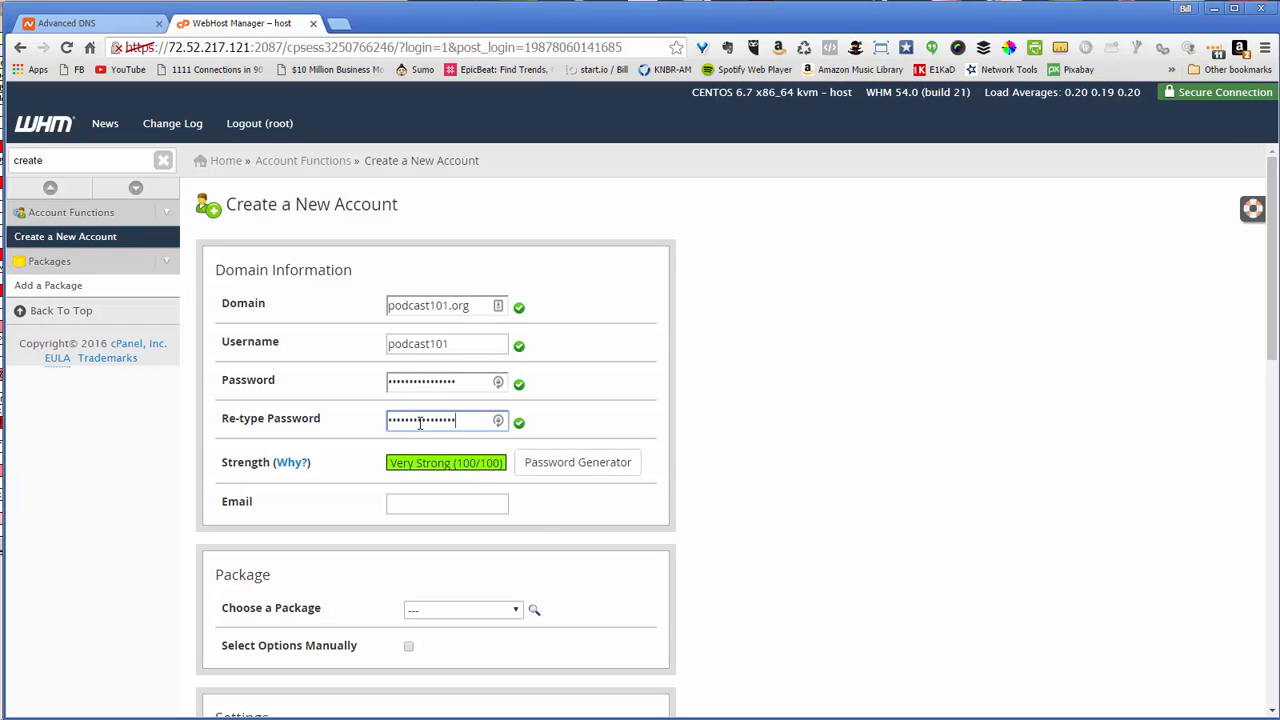
left_click(435, 502)
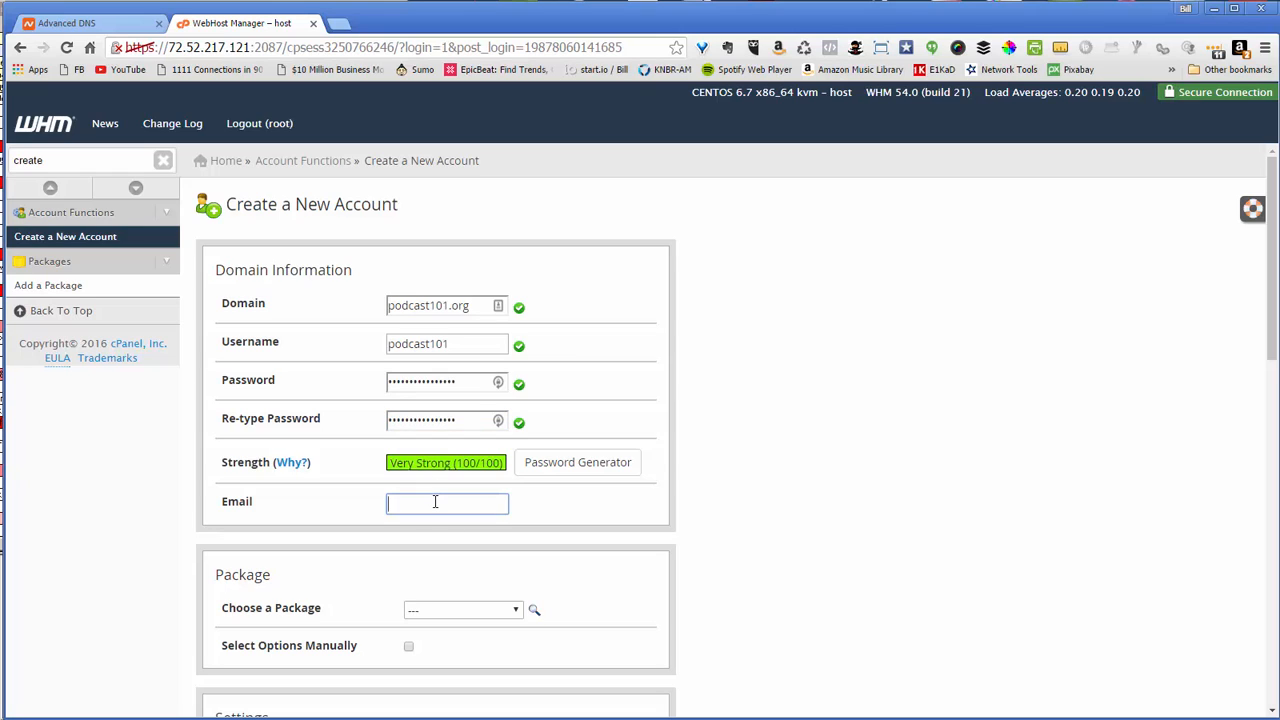
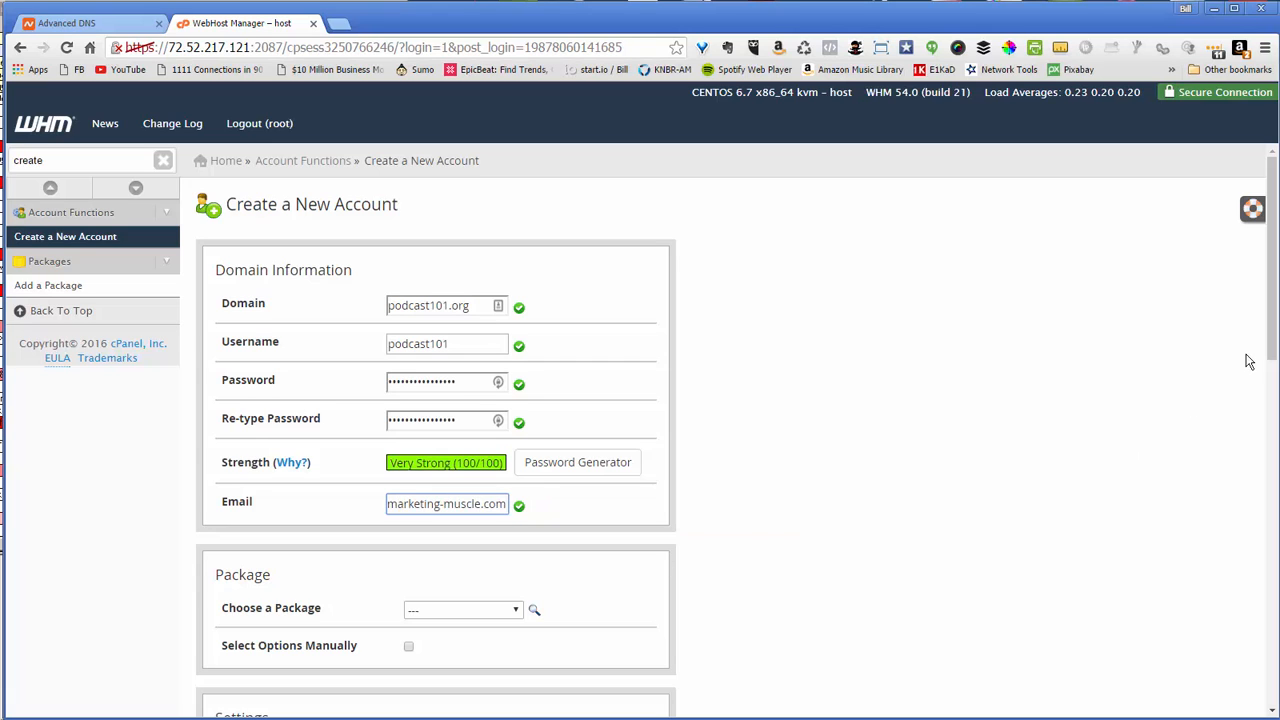
Choose the master hosting package and the x3 cPanel theme for the account
scroll(1258, 427, "down", 2)
scroll(1258, 427, "down", 2)
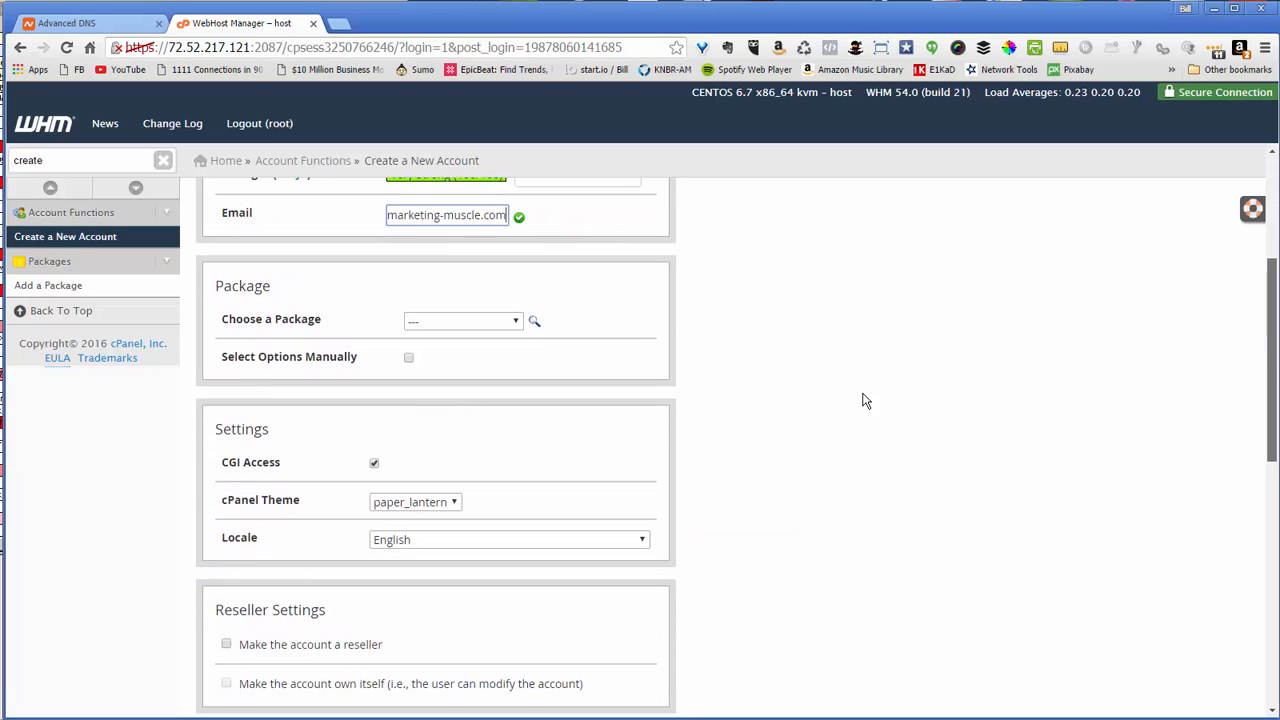
left_click(447, 327)
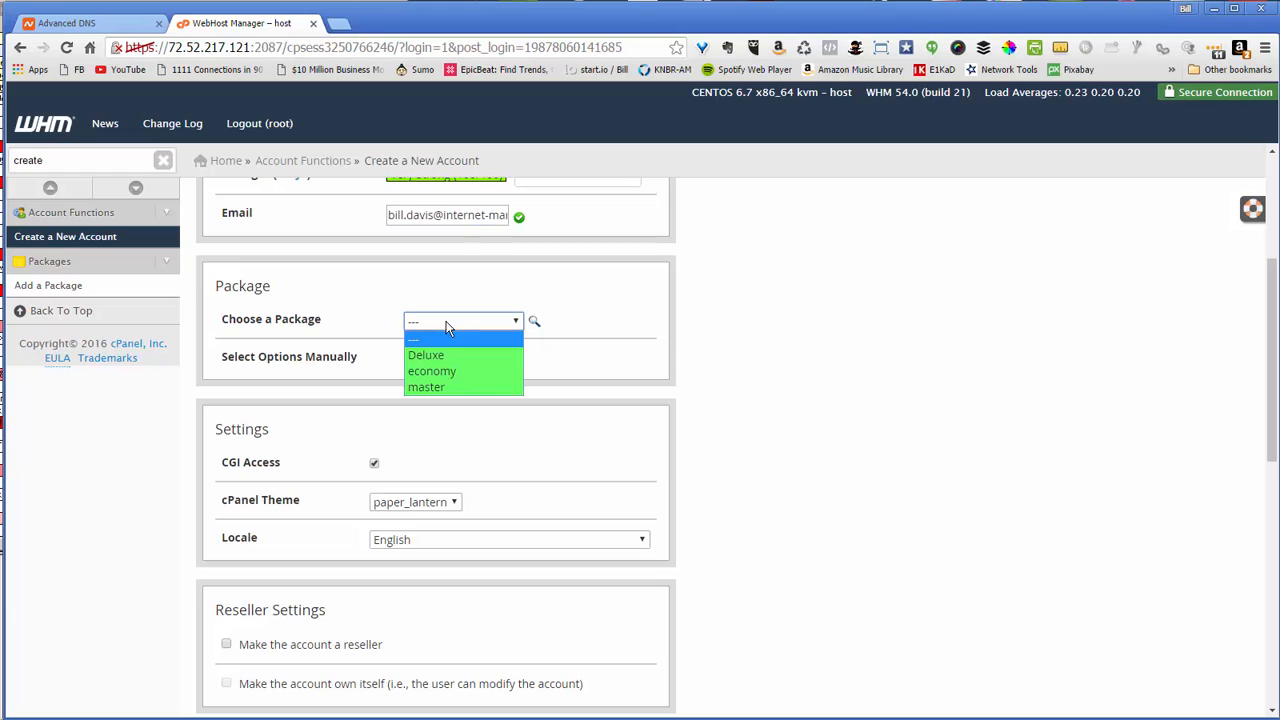
left_click(447, 388)
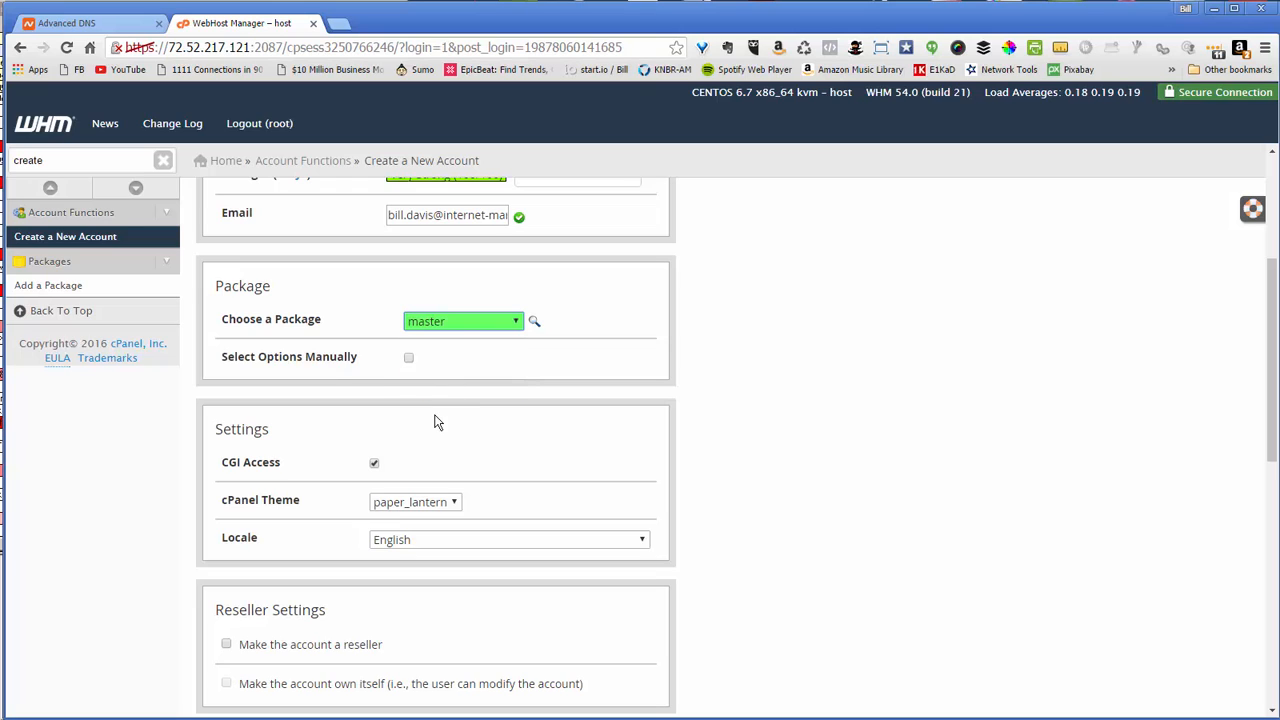
left_click(405, 504)
left_click(400, 537)
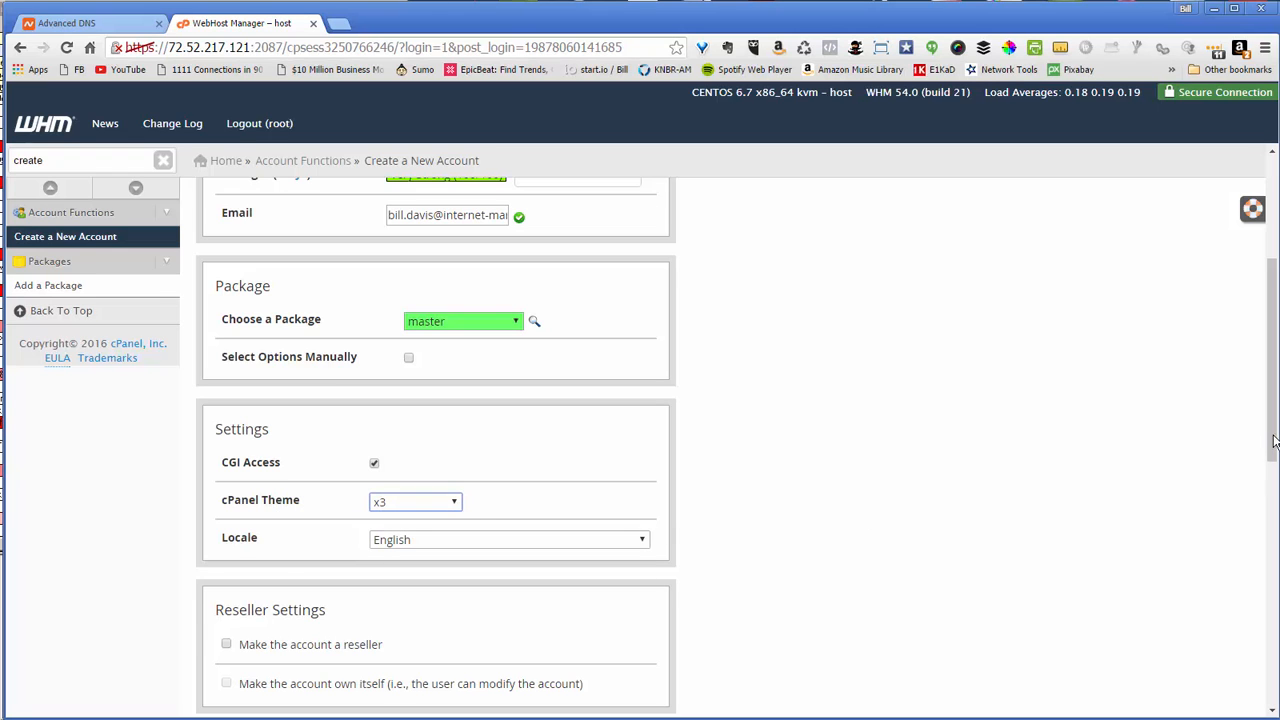
Turn off DKIM, use the registrar's nameservers, and create the account
left_click_drag(1272, 444, 1208, 594)
left_click(226, 391)
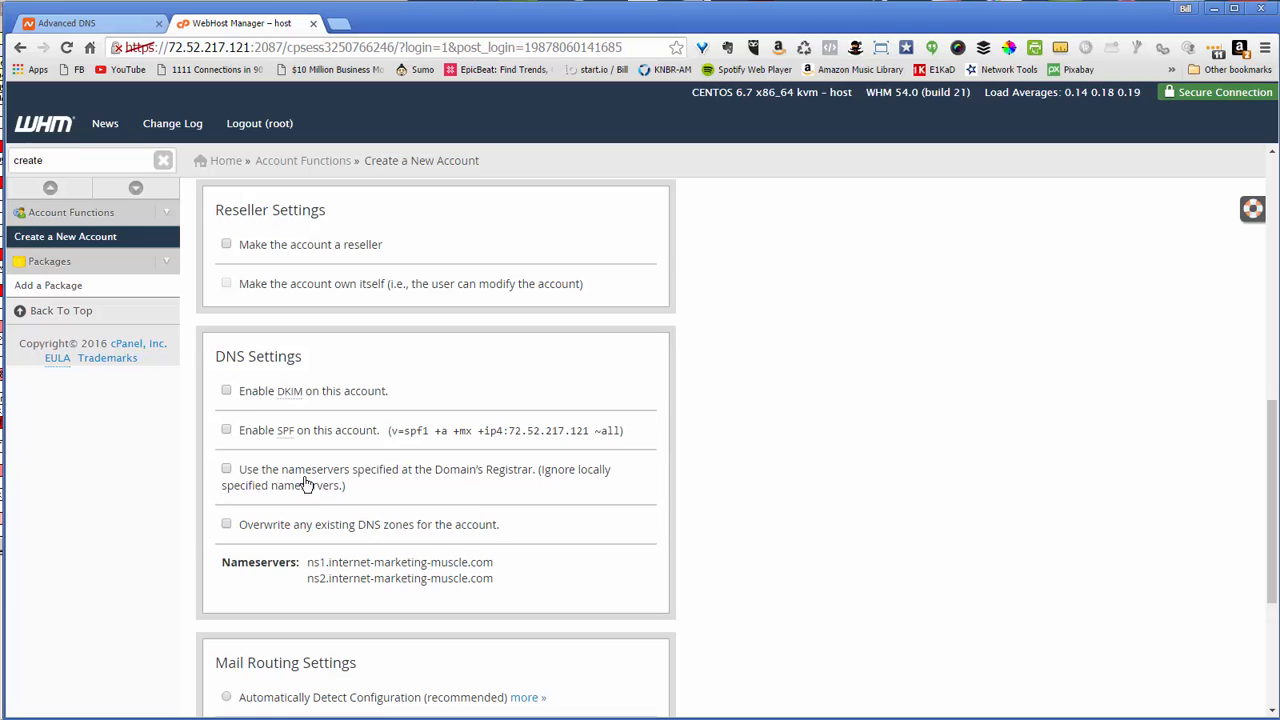
left_click(226, 470)
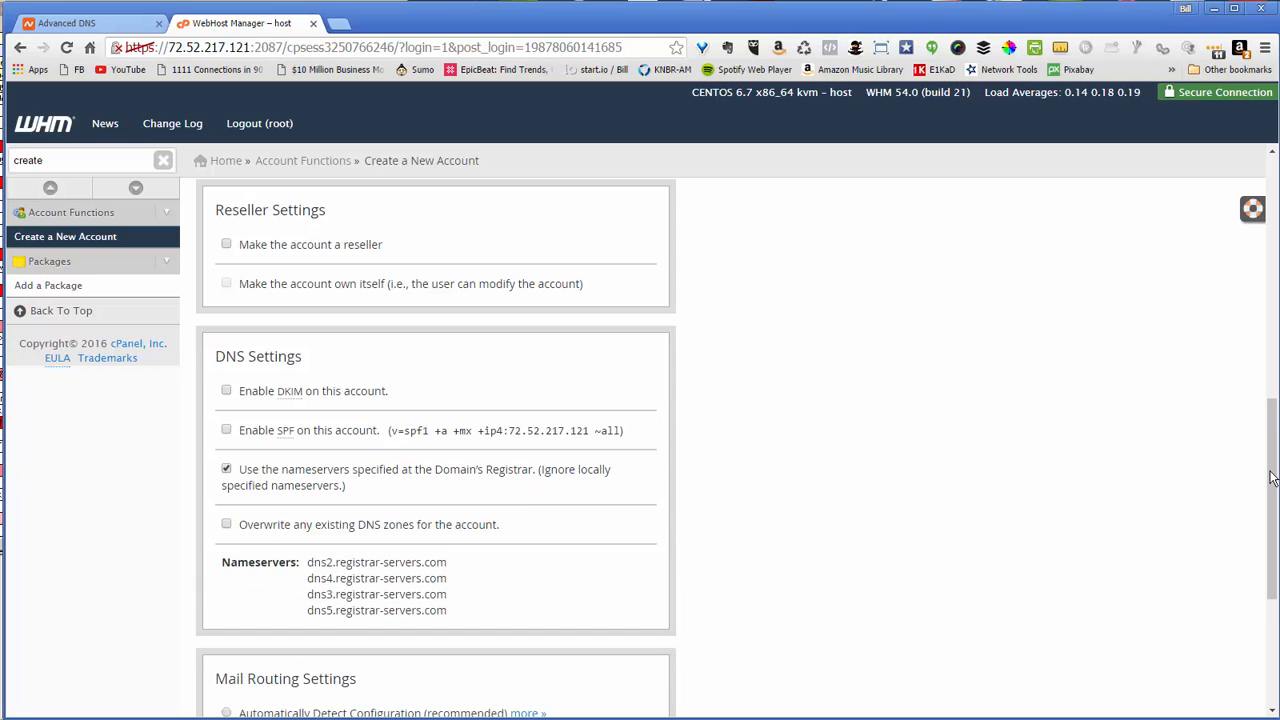
scroll(1191, 513, "down", 1)
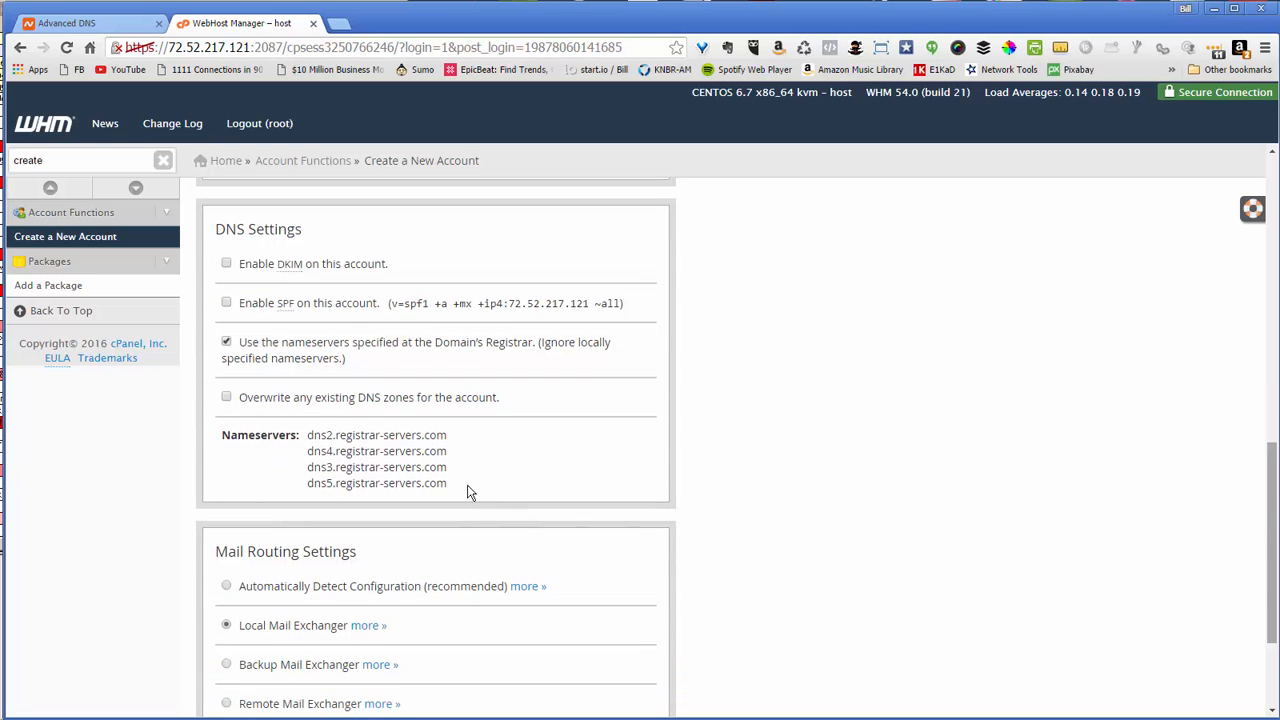
left_click_drag(468, 490, 302, 435)
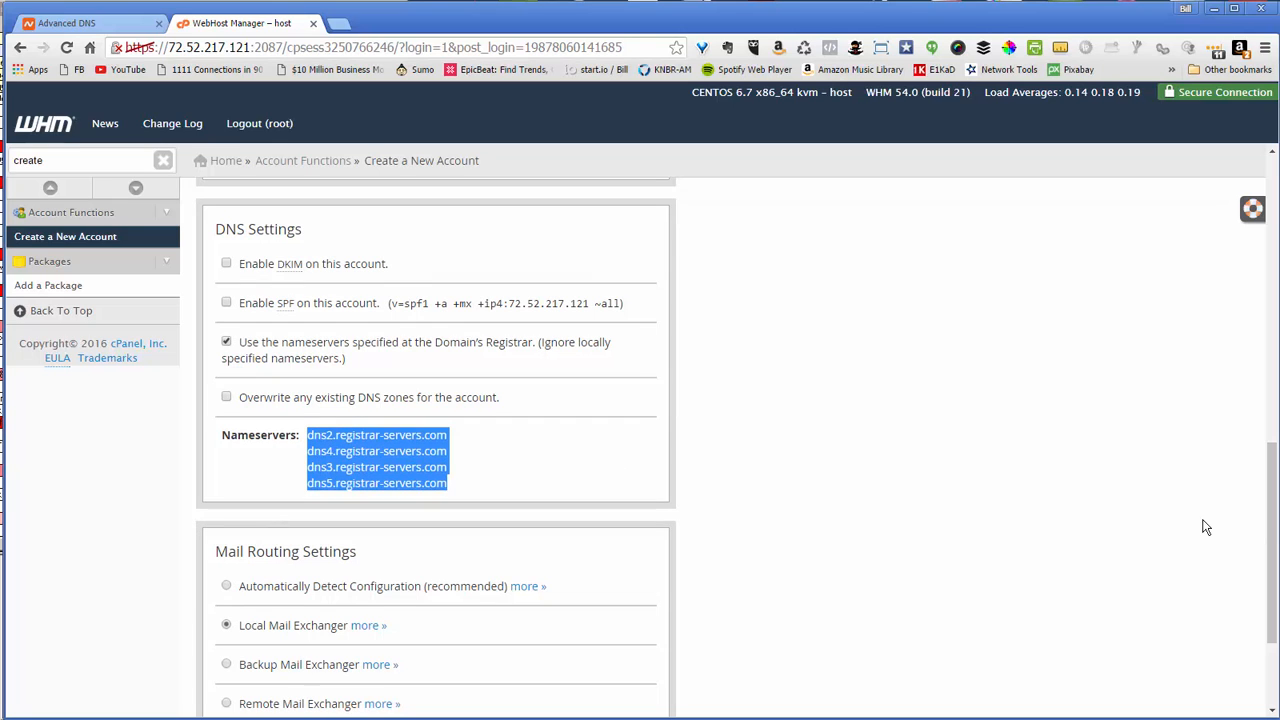
scroll(1274, 540, "down", 3)
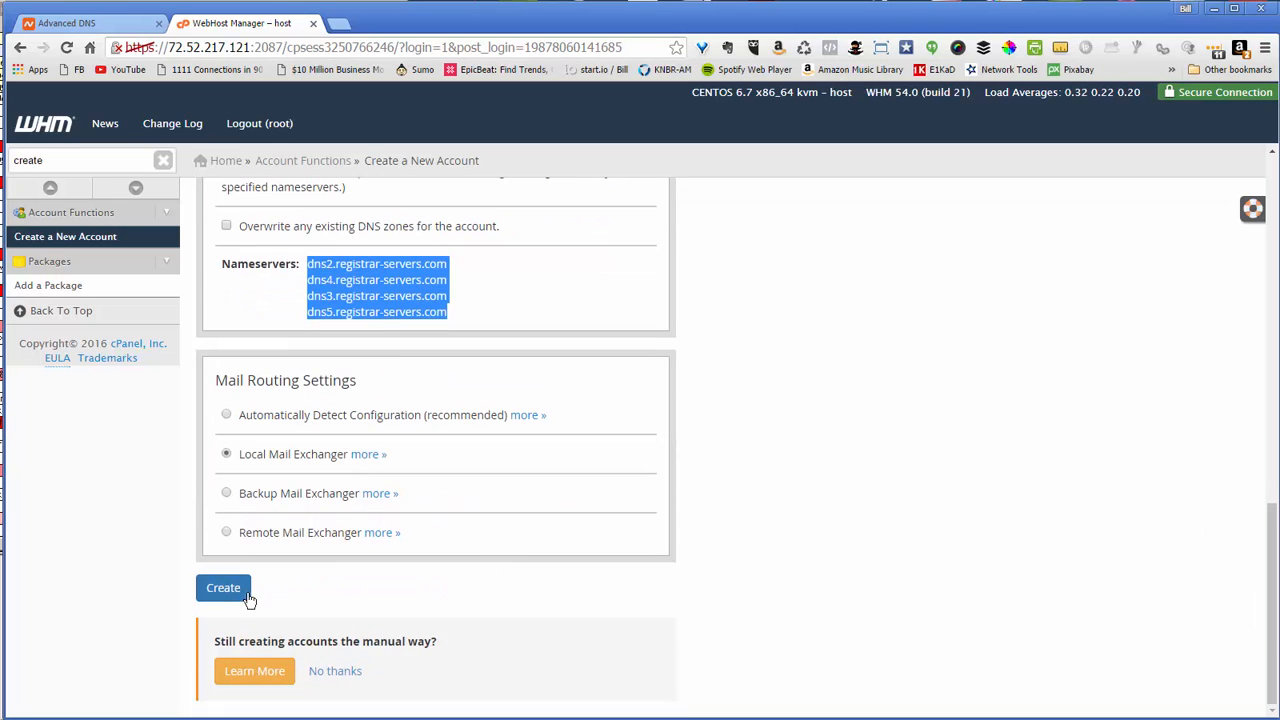
left_click(215, 589)
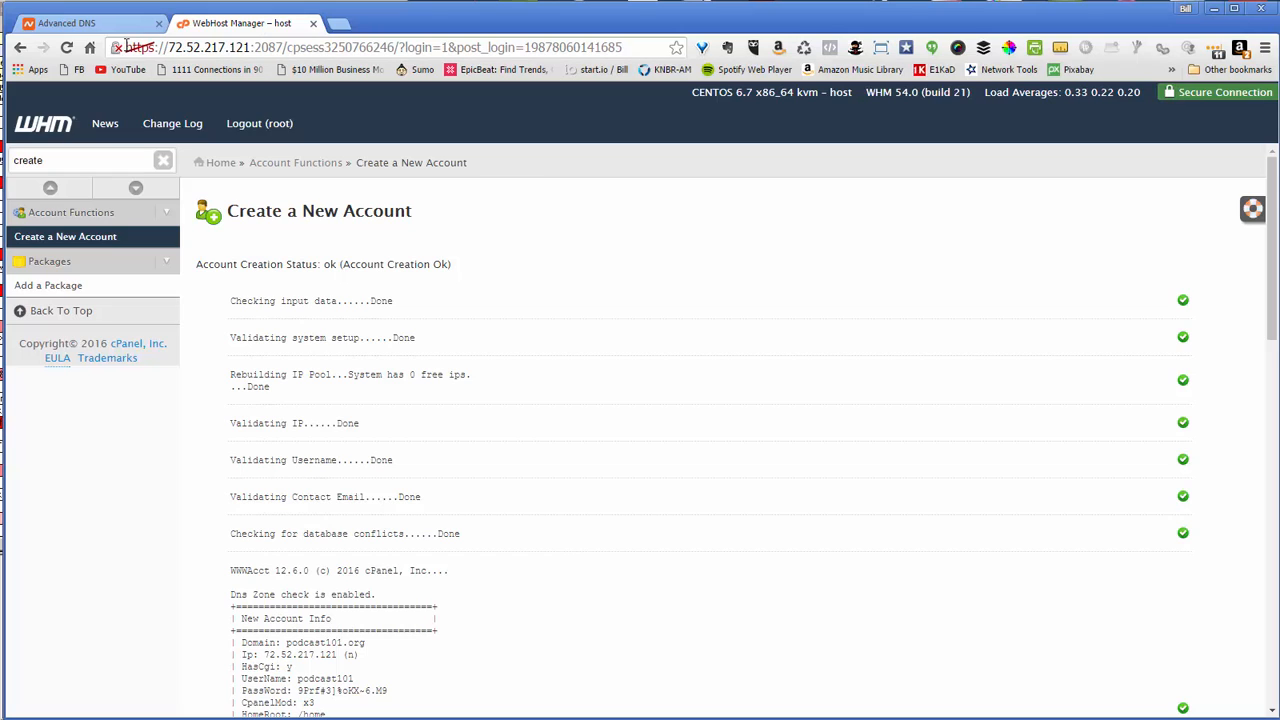
Load the server address on port 2083 in a new tab to reach the cPanel login
left_click_drag(125, 47, 285, 55)
key("ctrl+c")
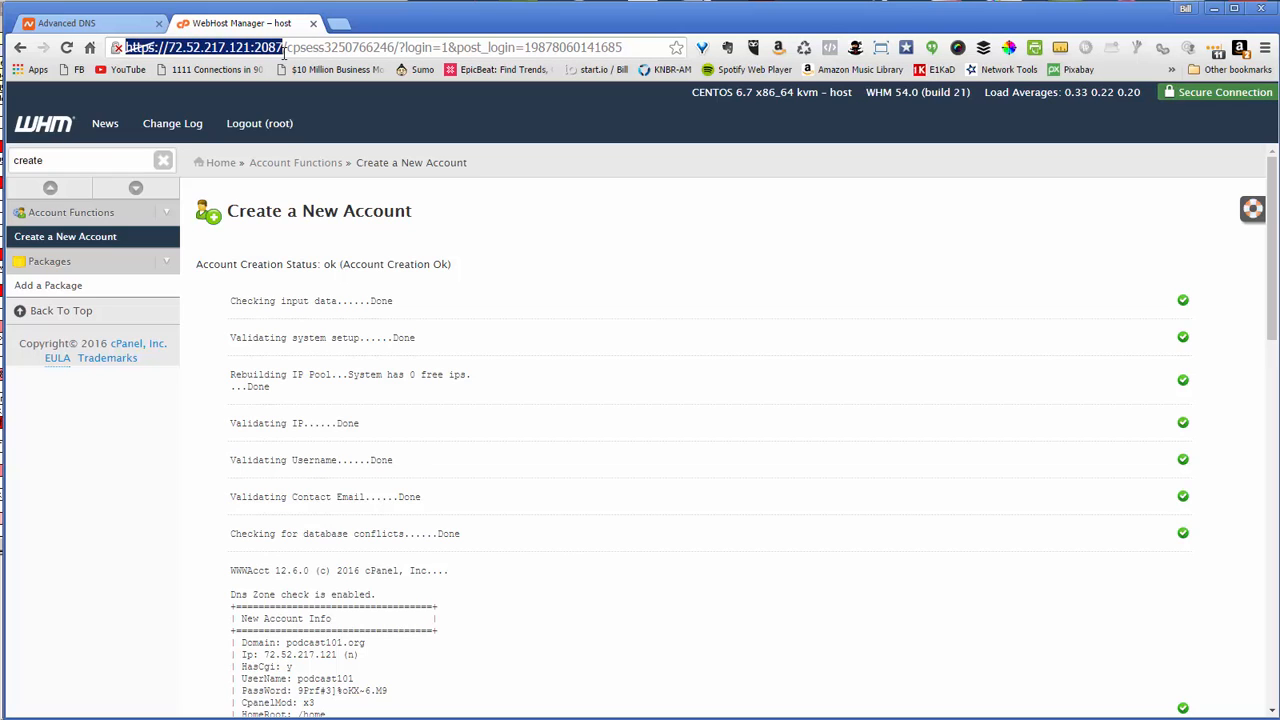
left_click(339, 23)
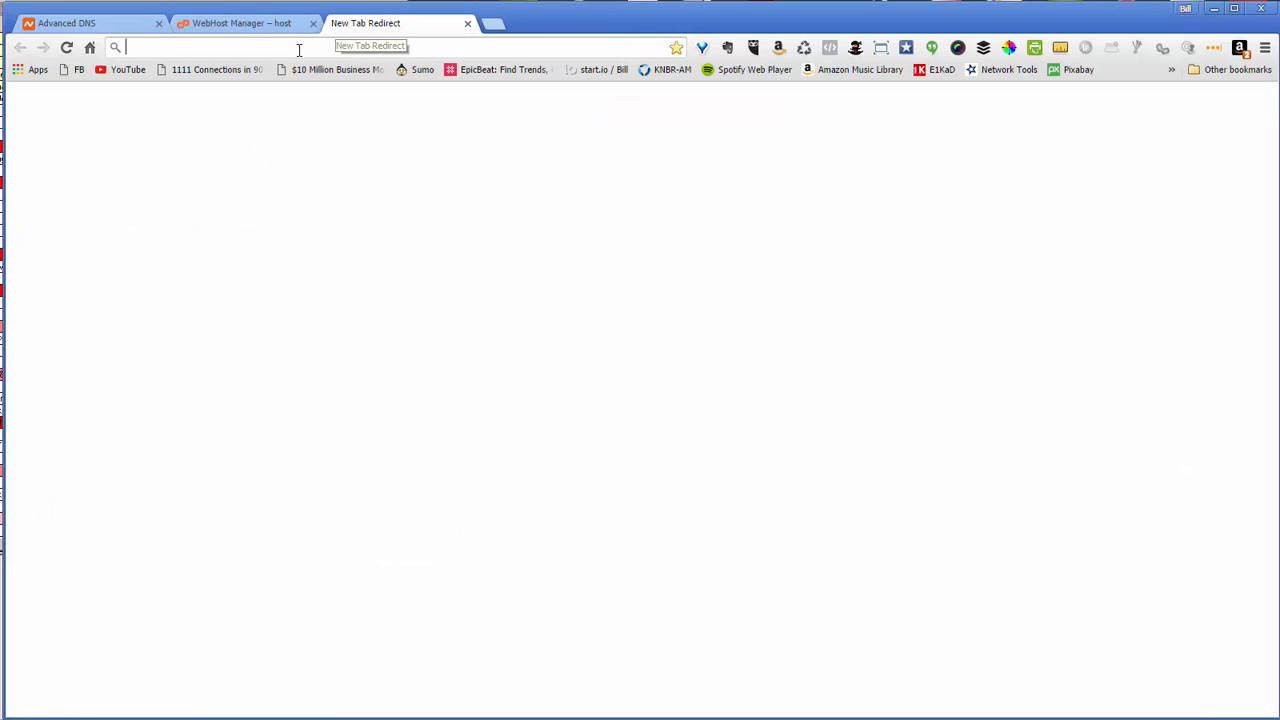
key("ctrl+v")
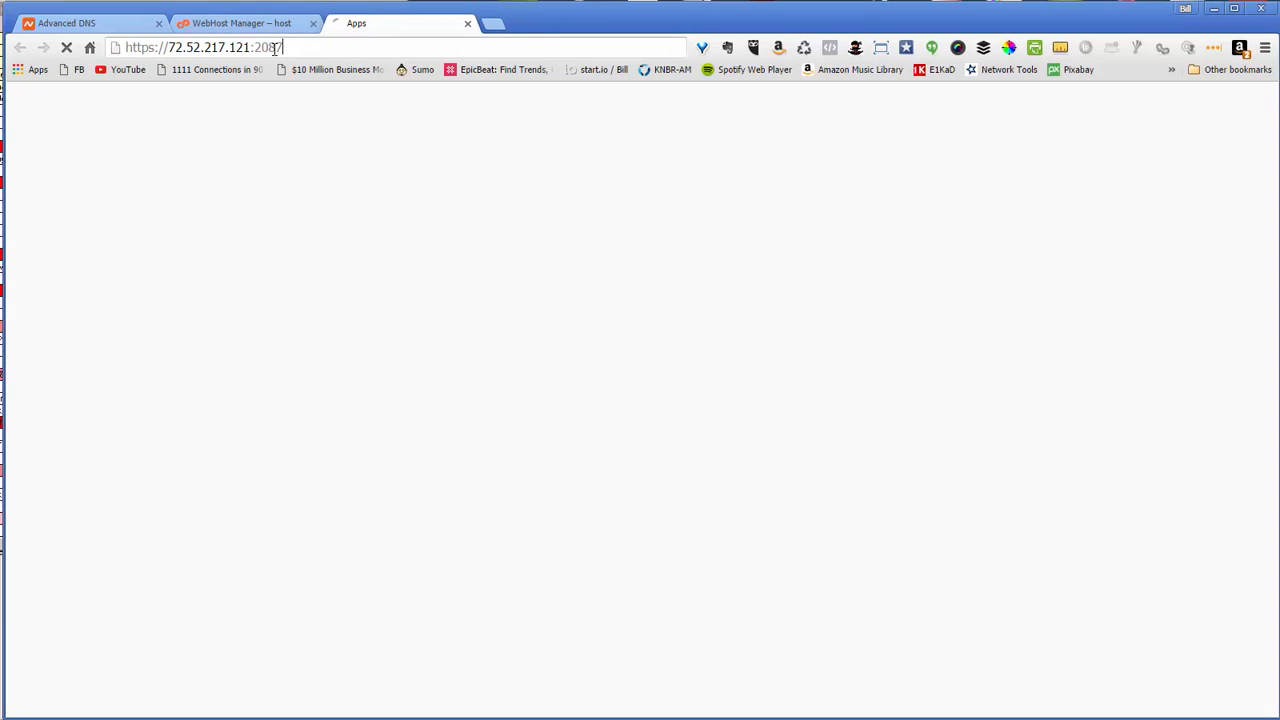
key("ctrl+v")
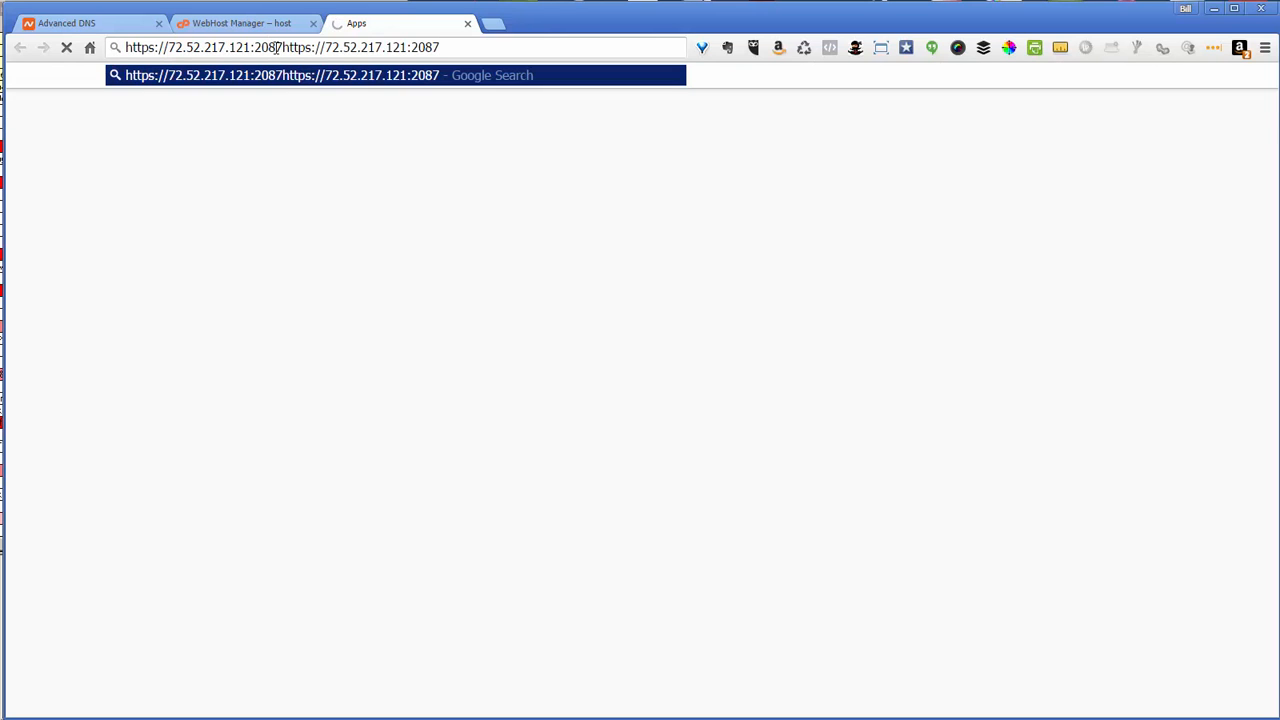
left_click_drag(276, 48, 496, 43)
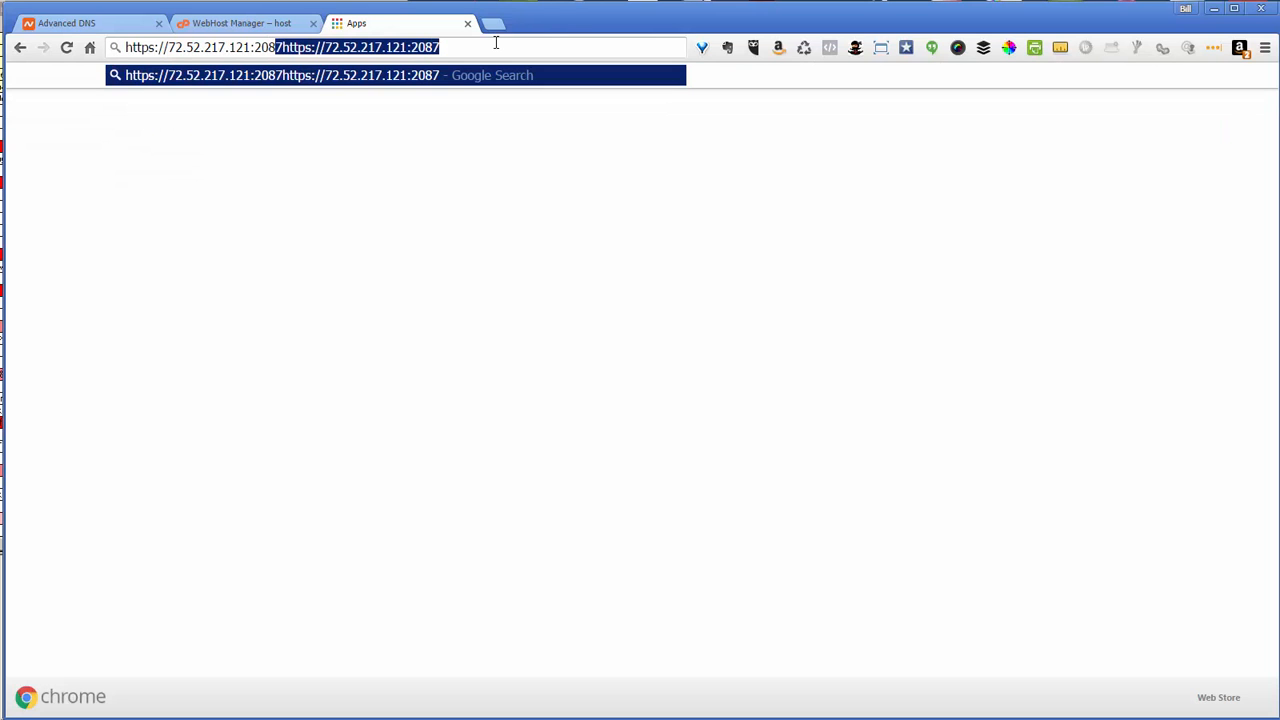
type("3")
key("Return")
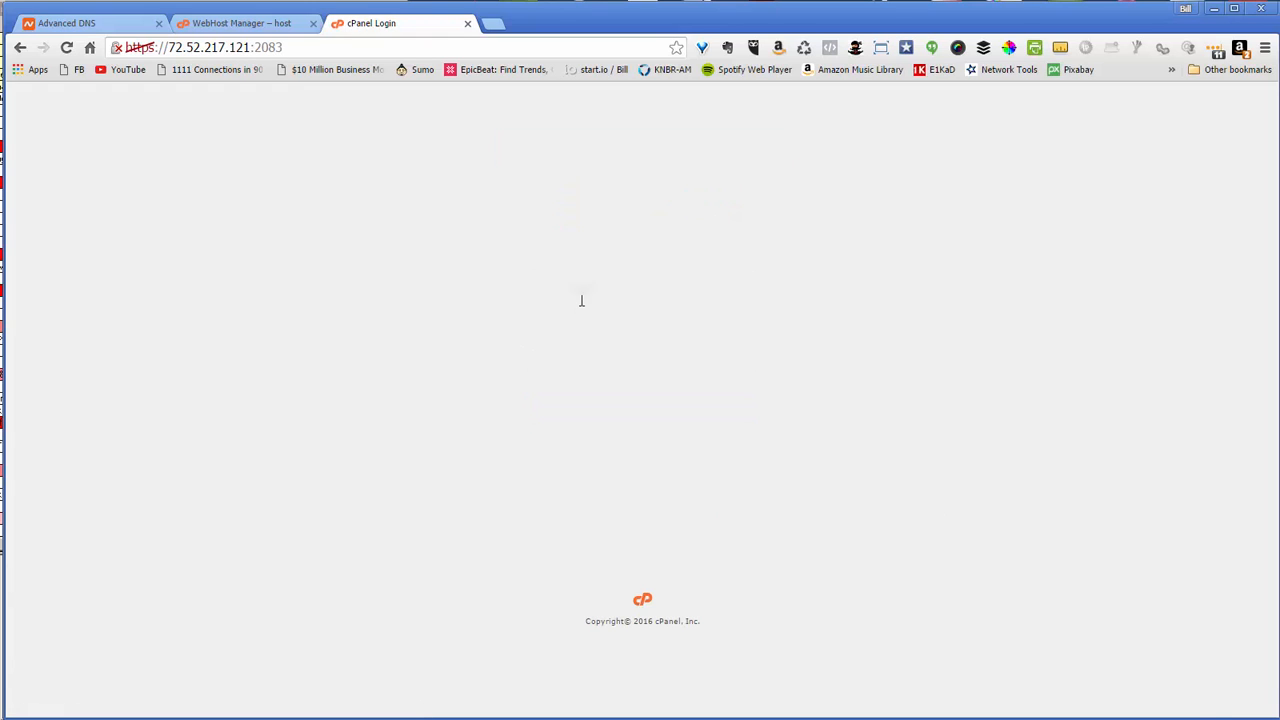
Clear the prefilled username and password and log in to the new account's cPanel
left_click_drag(637, 287, 514, 293)
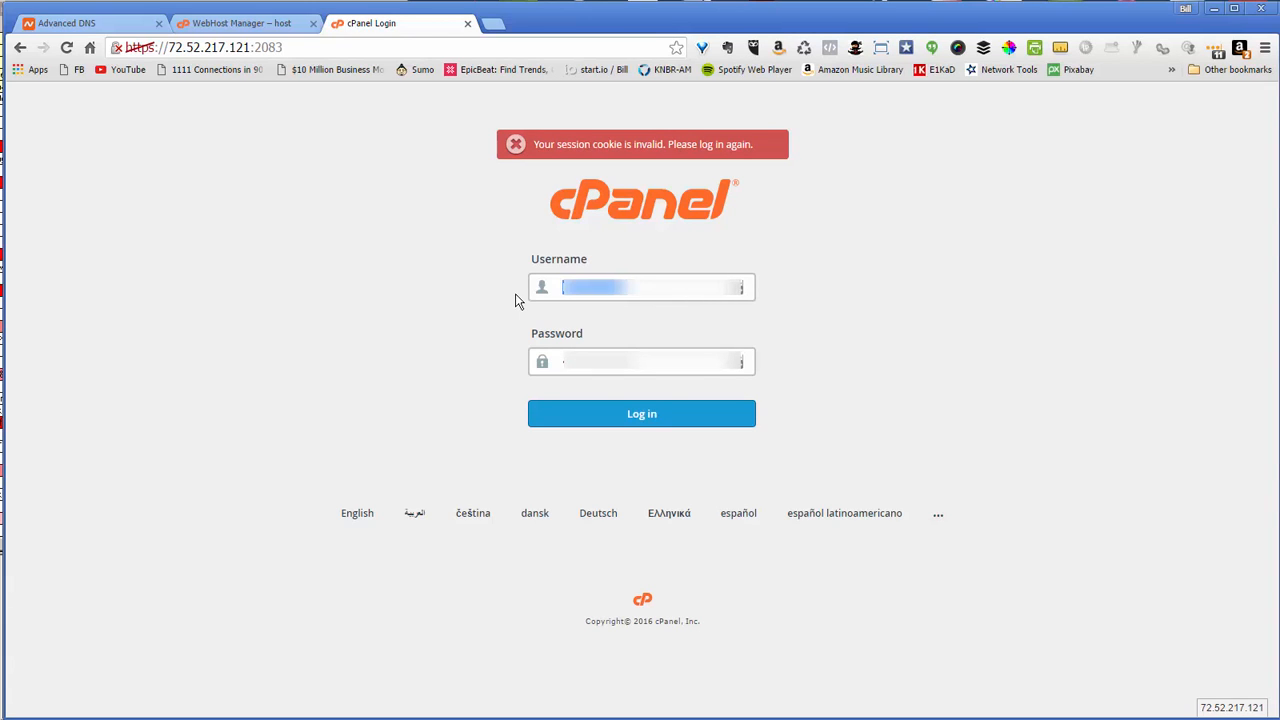
key("Delete")
left_click_drag(657, 367, 465, 358)
key("Delete")
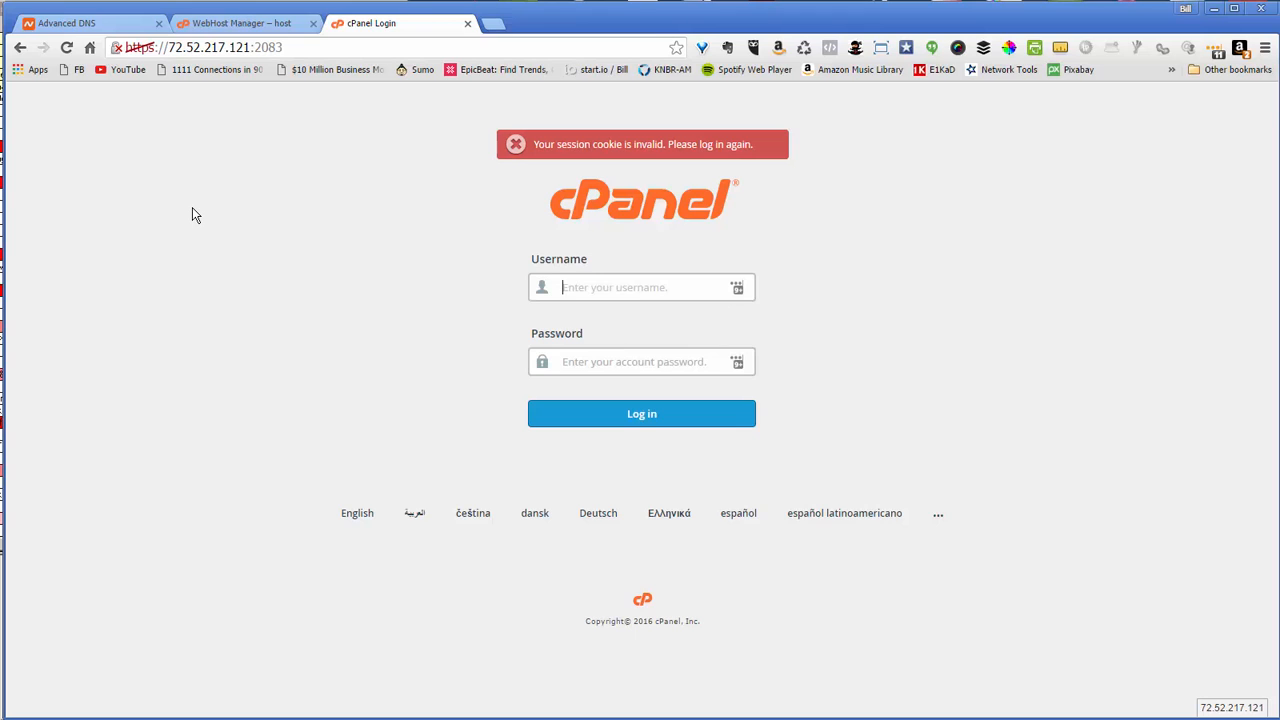
left_click(642, 417)
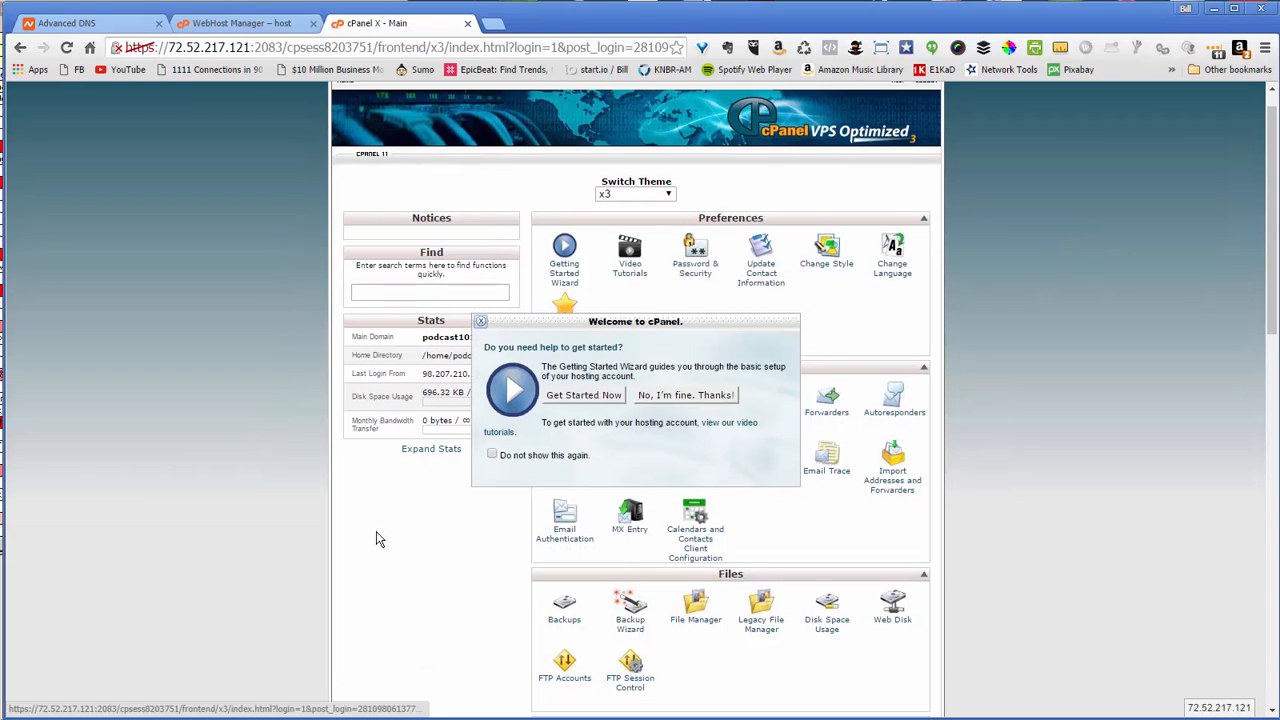
Permanently dismiss the welcome prompt and open Softaculous's WordPress install form
left_click(491, 454)
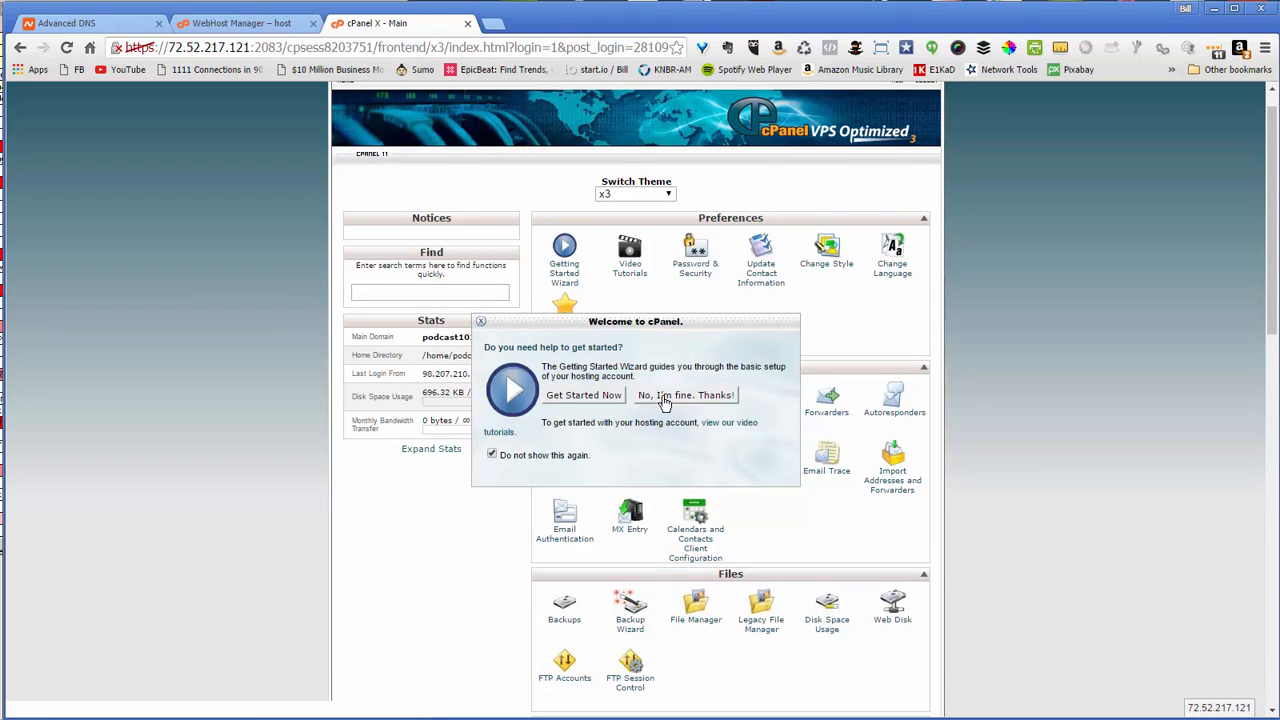
left_click(665, 396)
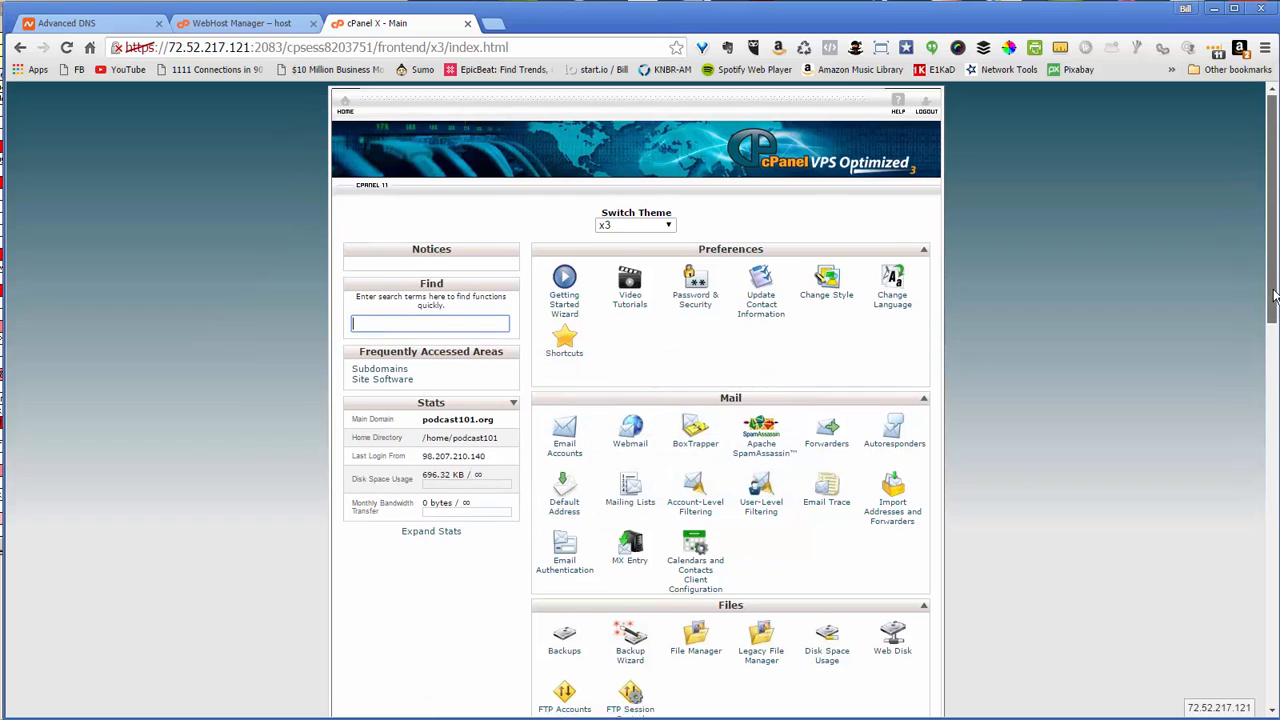
left_click_drag(1274, 295, 1274, 684)
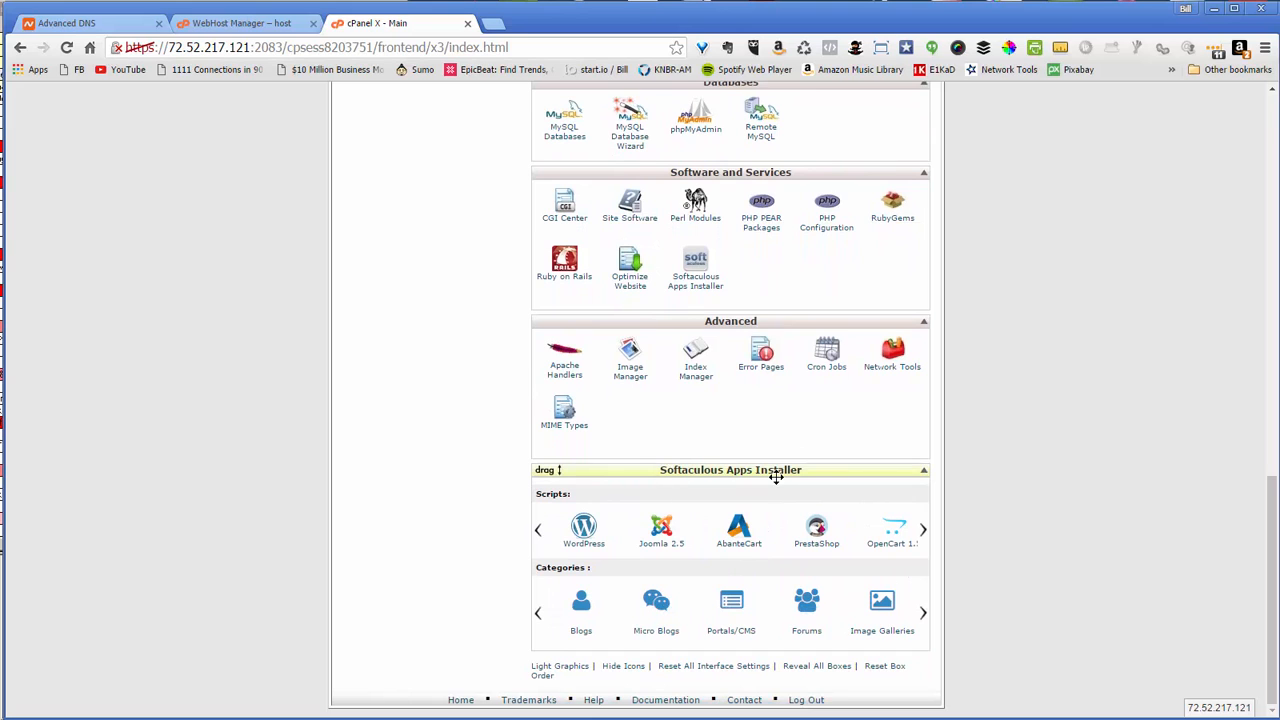
left_click(584, 533)
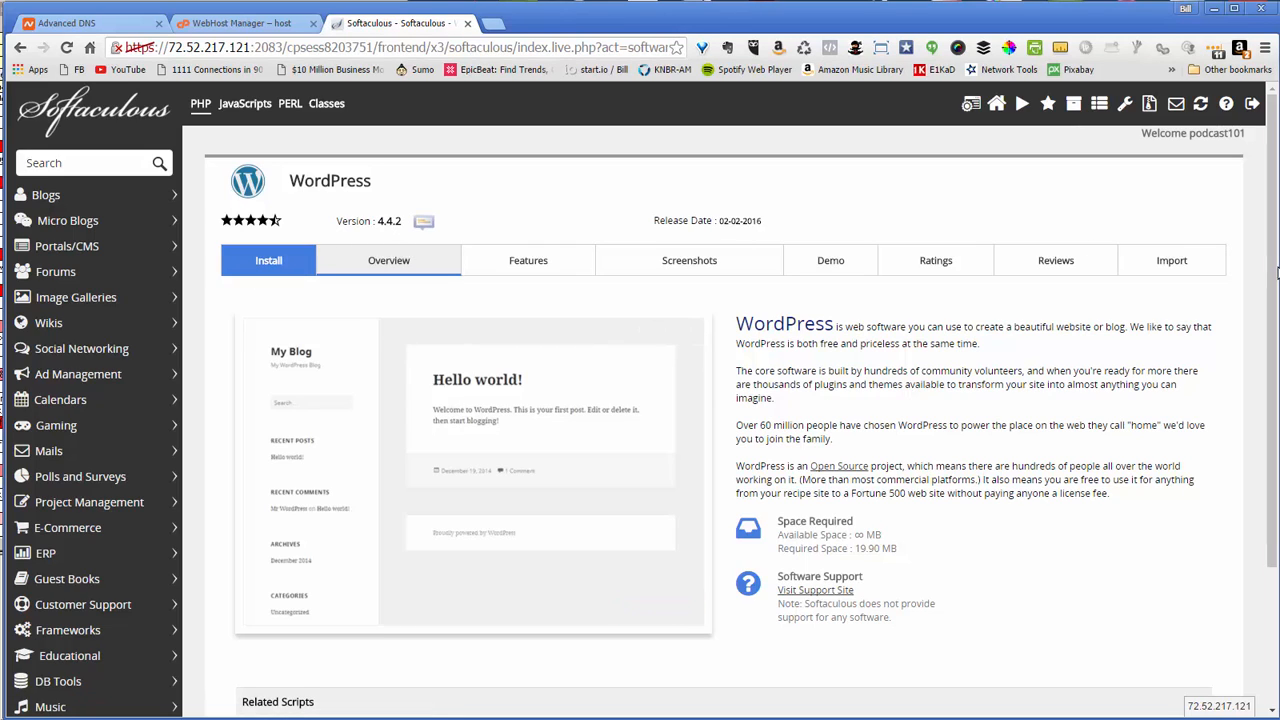
left_click_drag(1273, 284, 1247, 225)
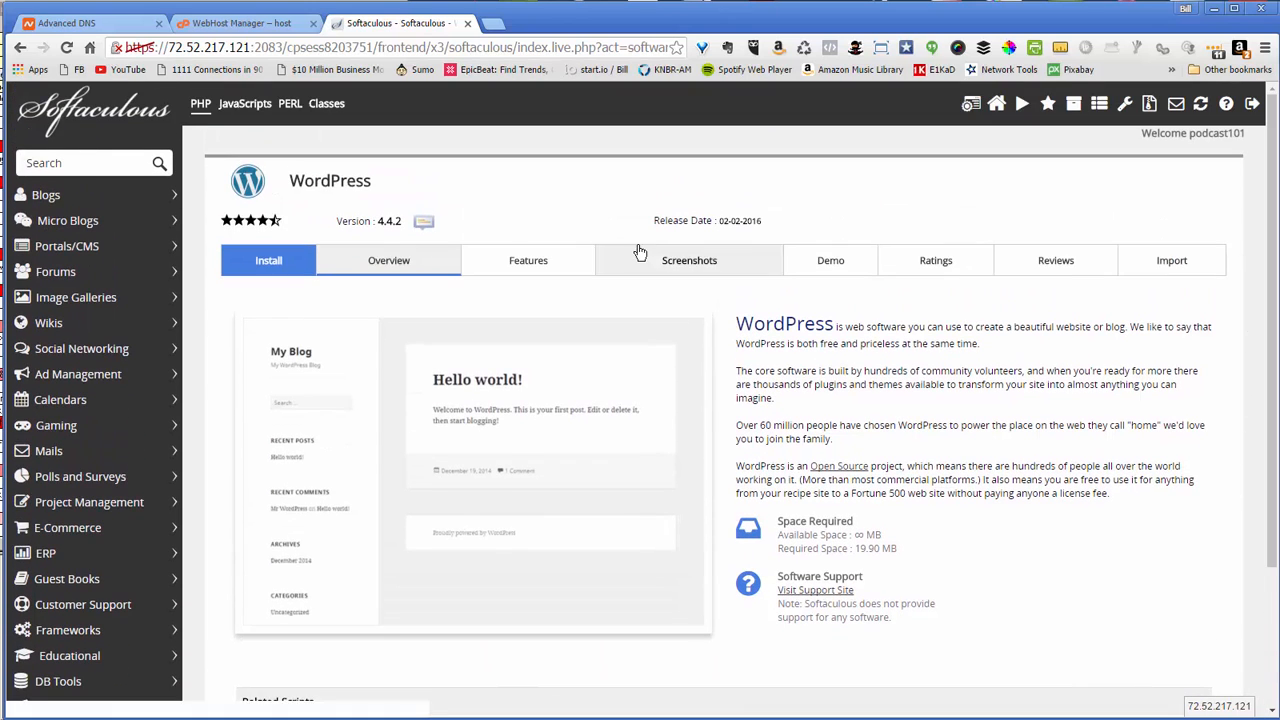
left_click(256, 268)
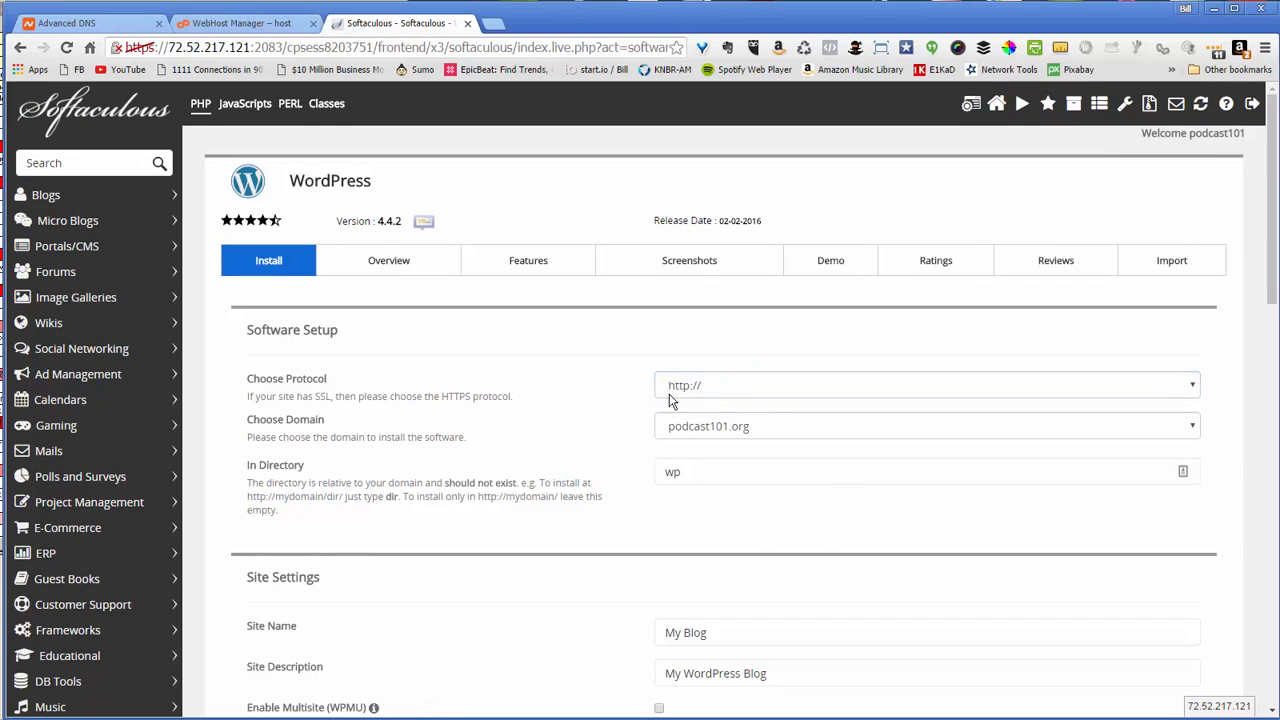
left_click(724, 393)
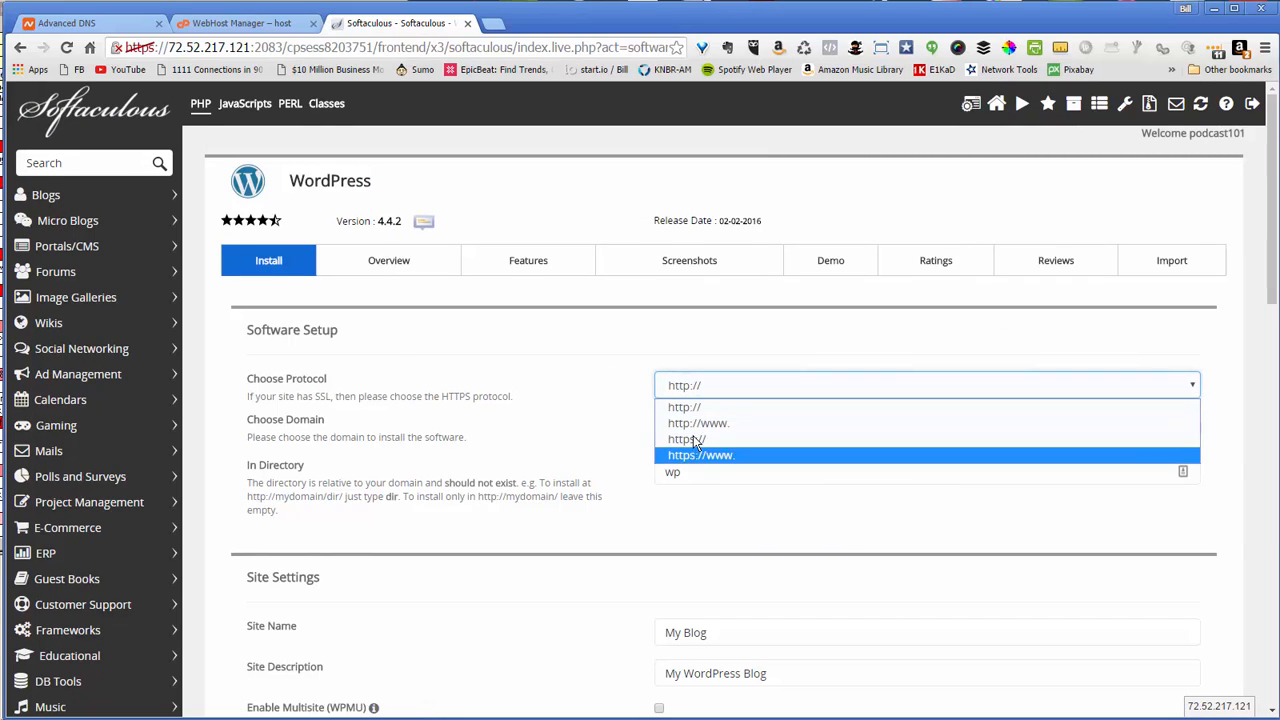
left_click(697, 395)
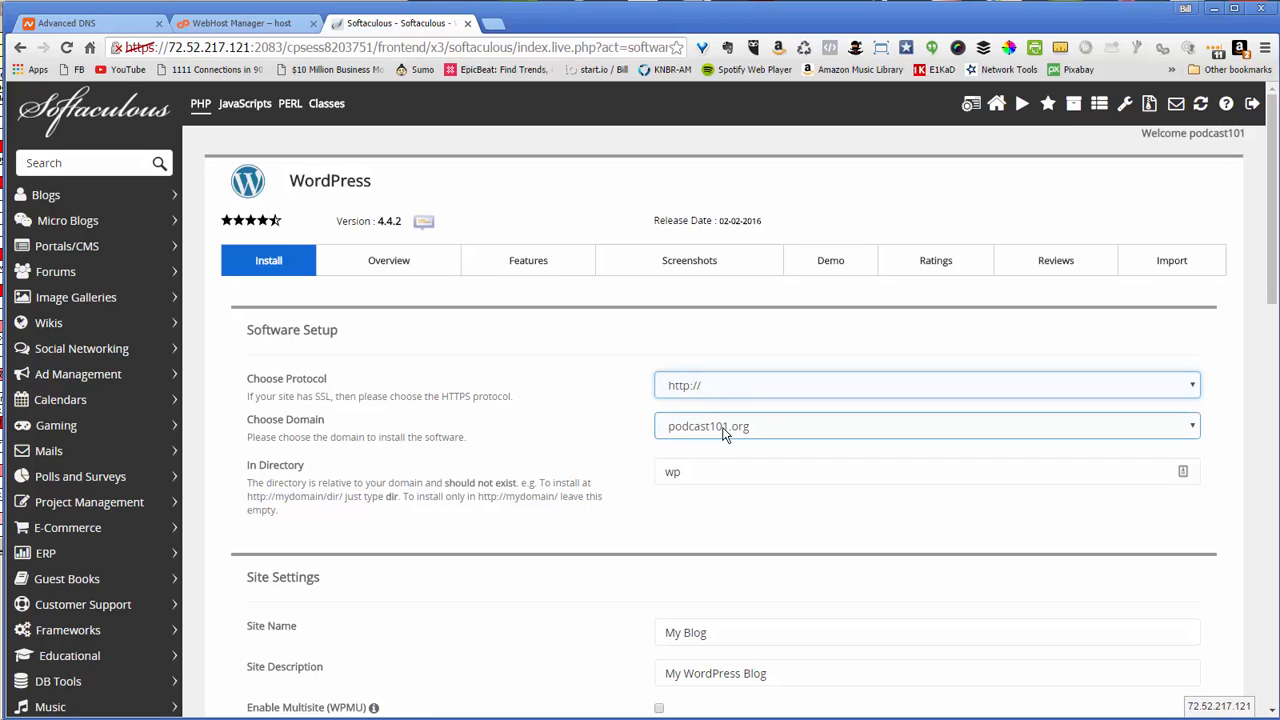
left_click(694, 474)
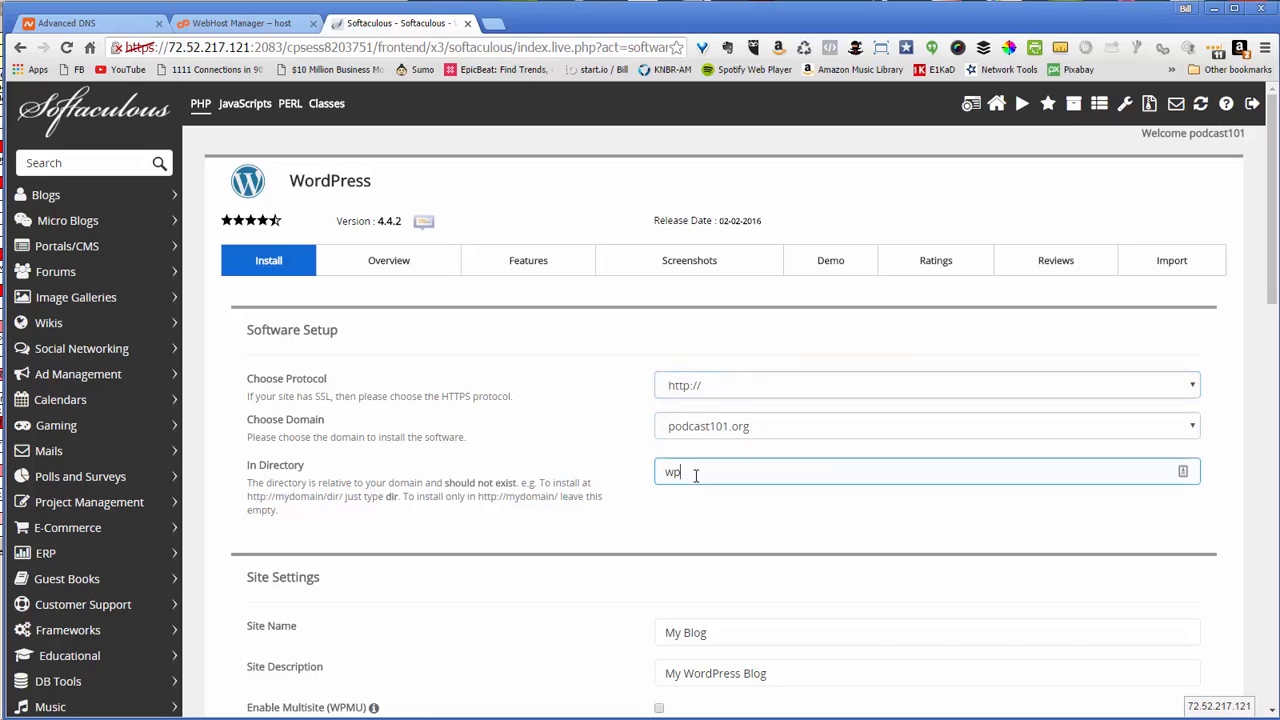
left_click_drag(694, 474, 640, 481)
key("BackSpace")
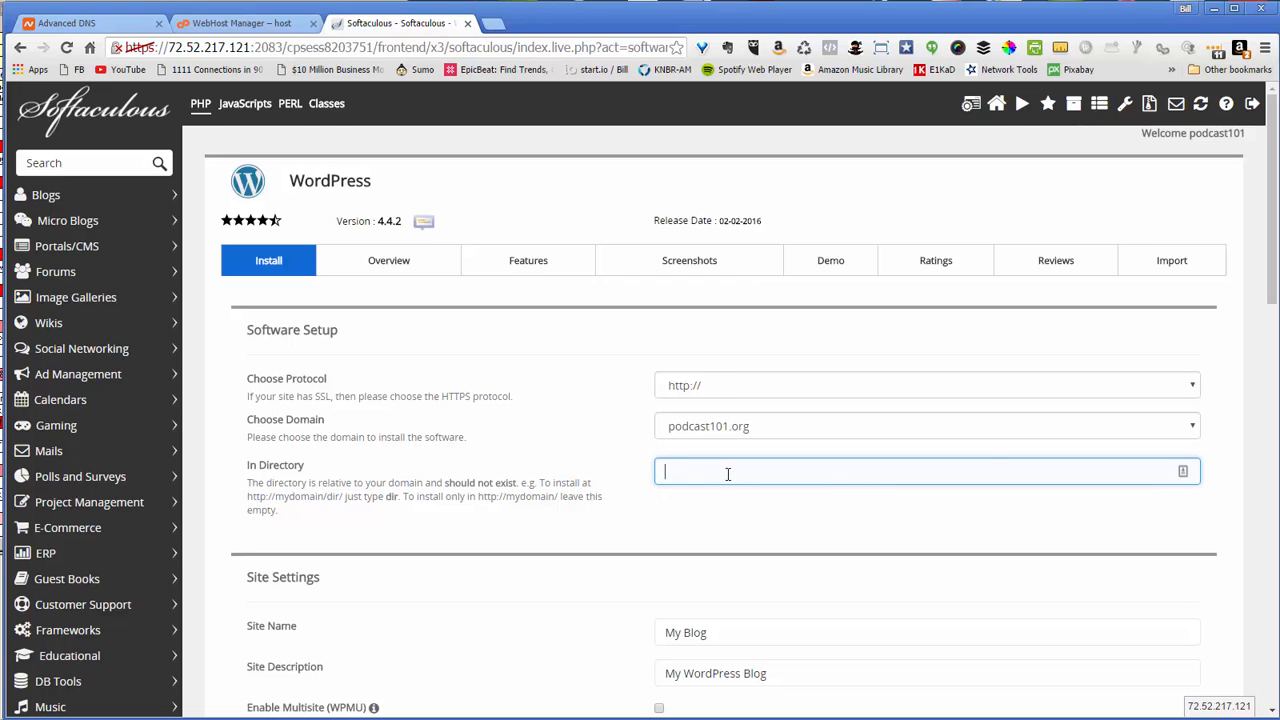
Name the site 'Podcast 101' with the description 'Learn all about podcasting'
left_click_drag(1270, 282, 1275, 335)
left_click(776, 455)
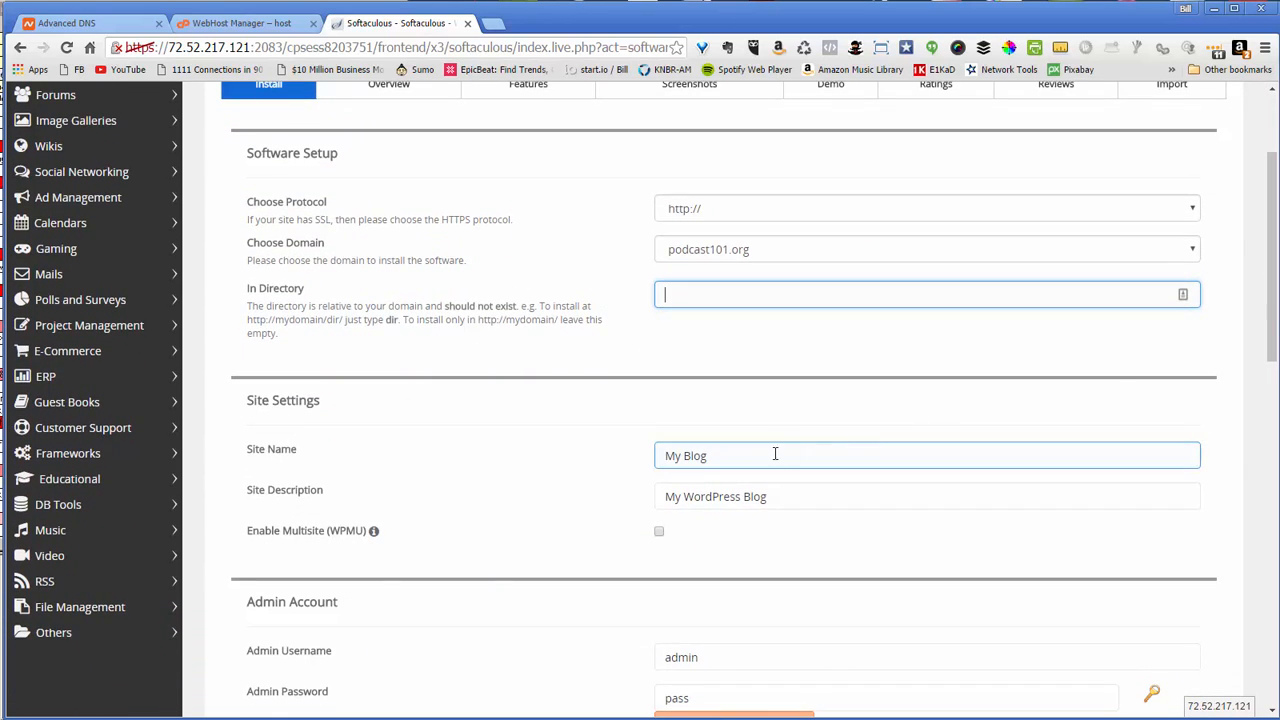
left_click_drag(752, 455, 605, 416)
type("Podcast 101")
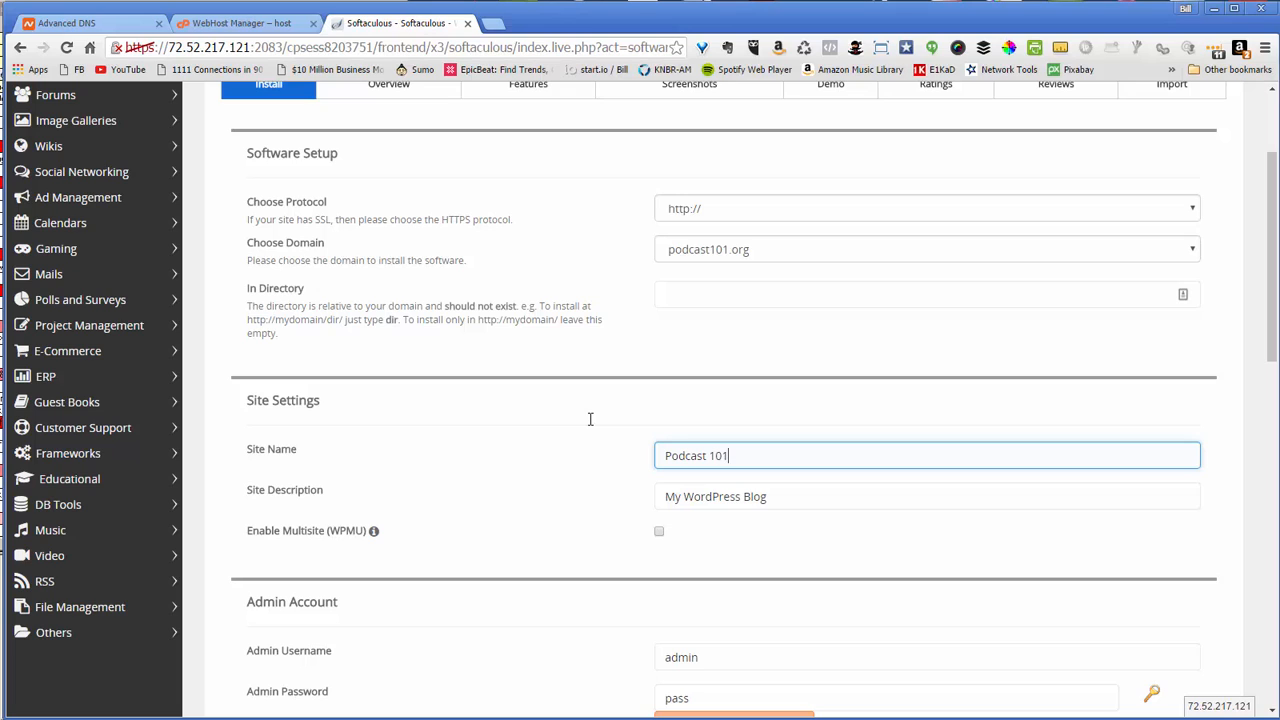
left_click_drag(780, 498, 529, 488)
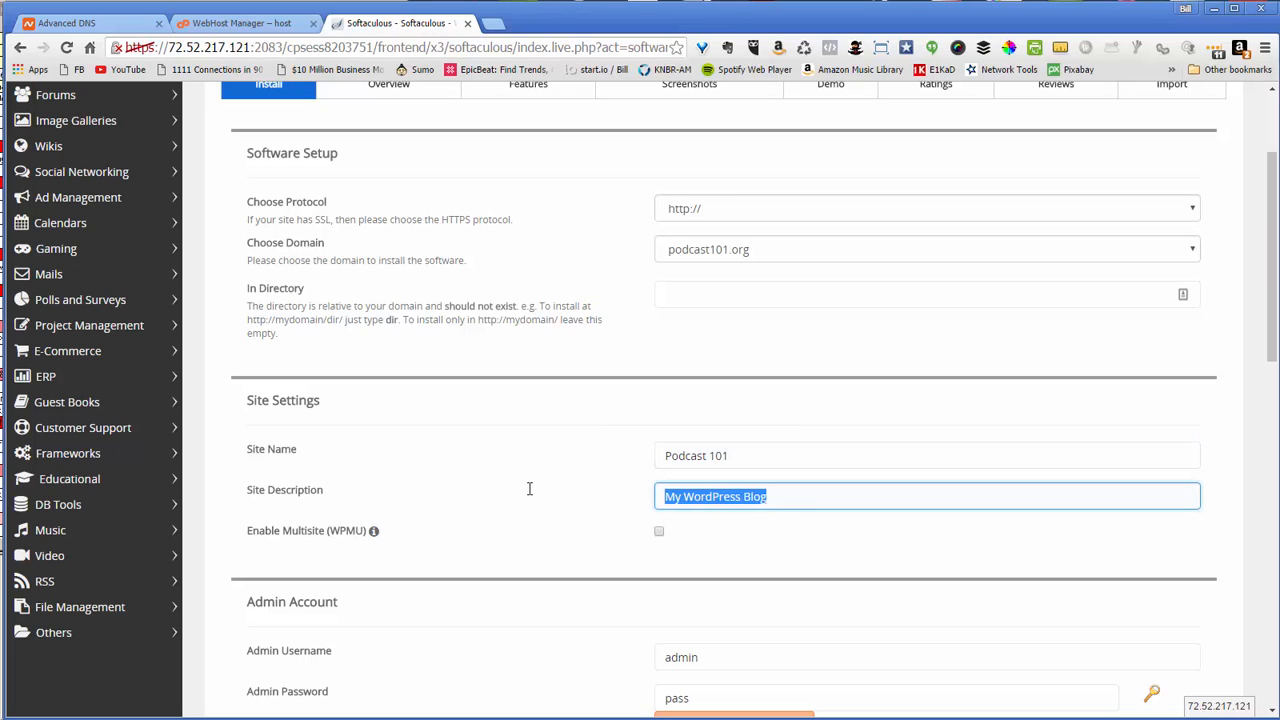
type("Learn all about podcasting")
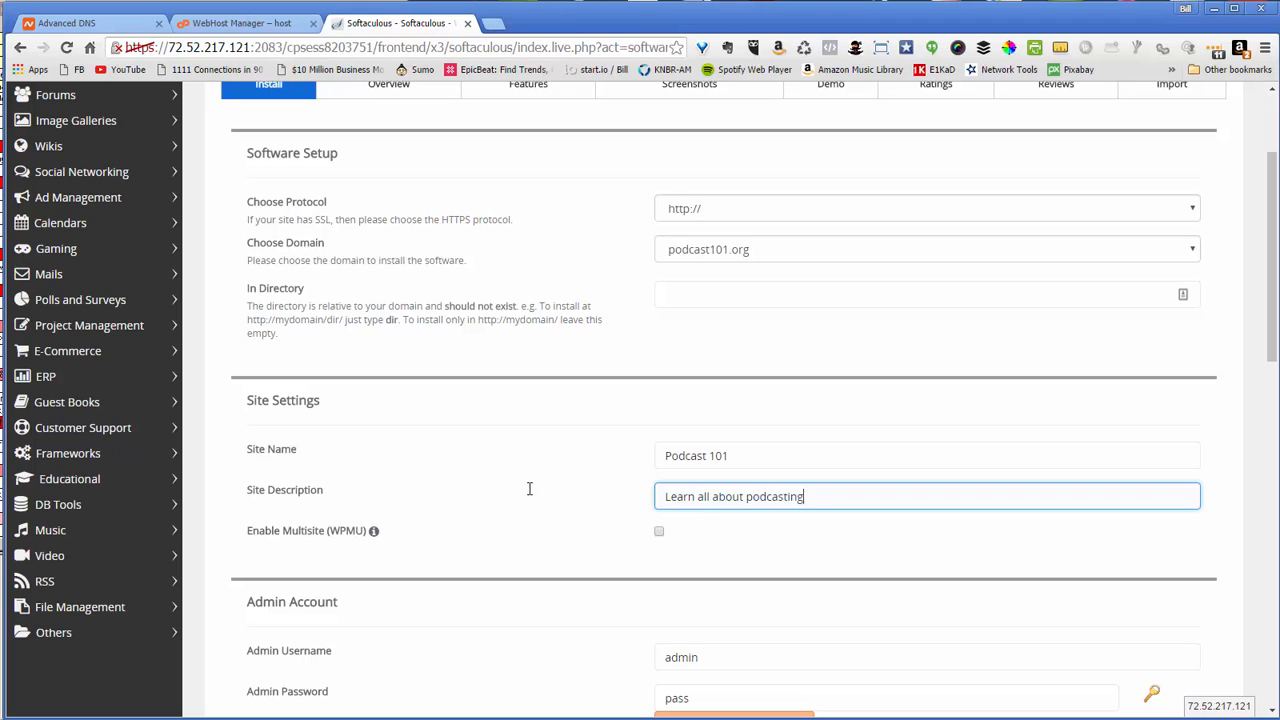
scroll(1262, 385, "down", 2)
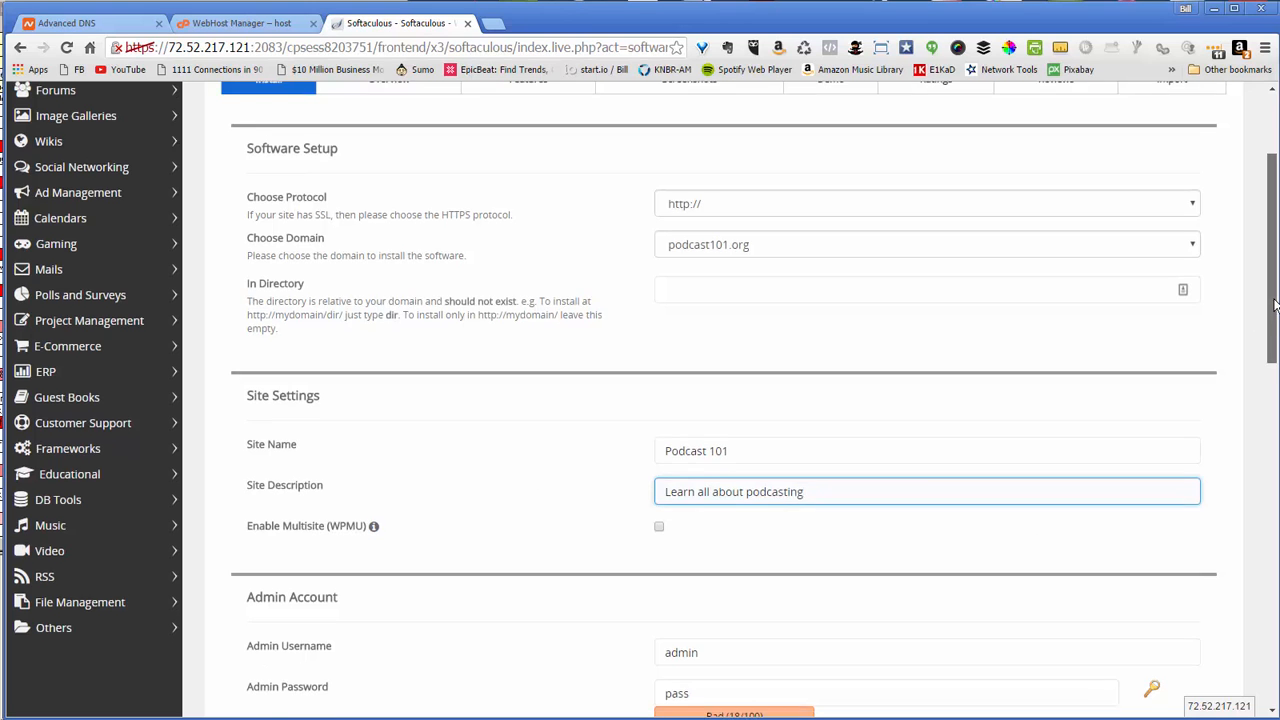
Replace the default WordPress admin username with a pasted one
scroll(1262, 385, "down", 1)
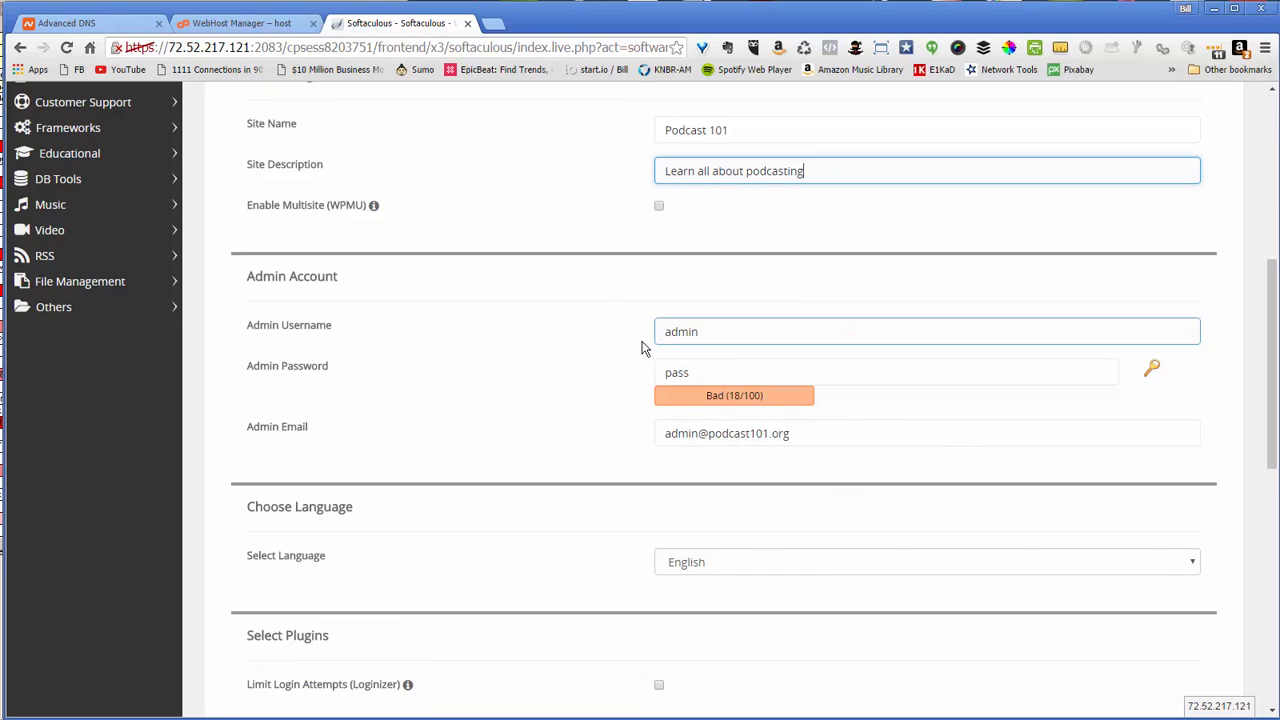
left_click_drag(725, 335, 618, 329)
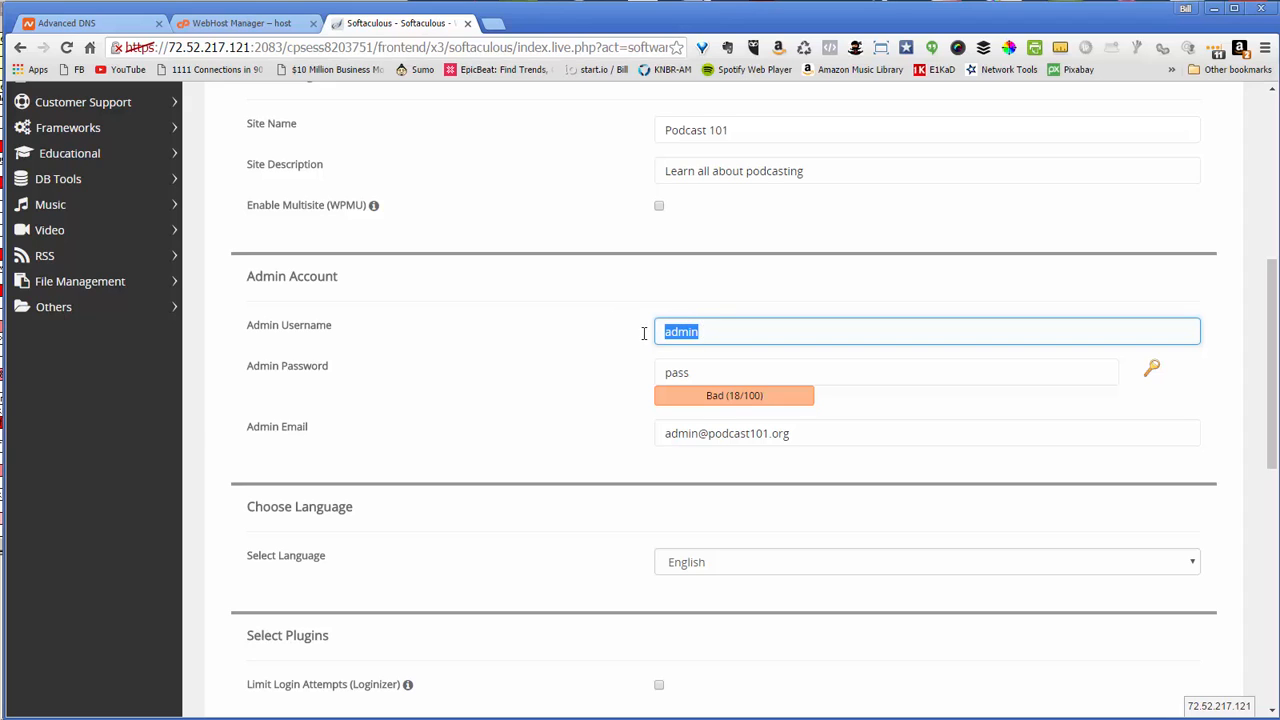
type("vXb1W1hR")
Paste a strong random admin password and keep the suggested admin e-mail
left_click(703, 374)
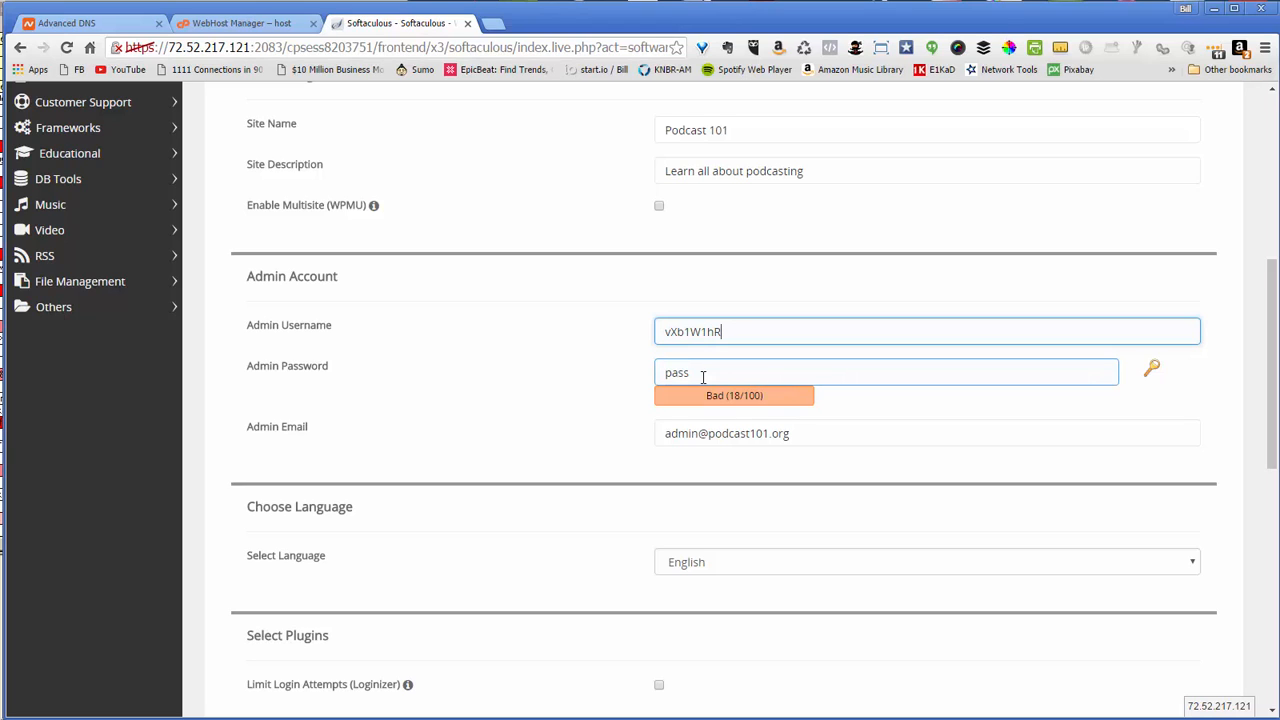
left_click(703, 374)
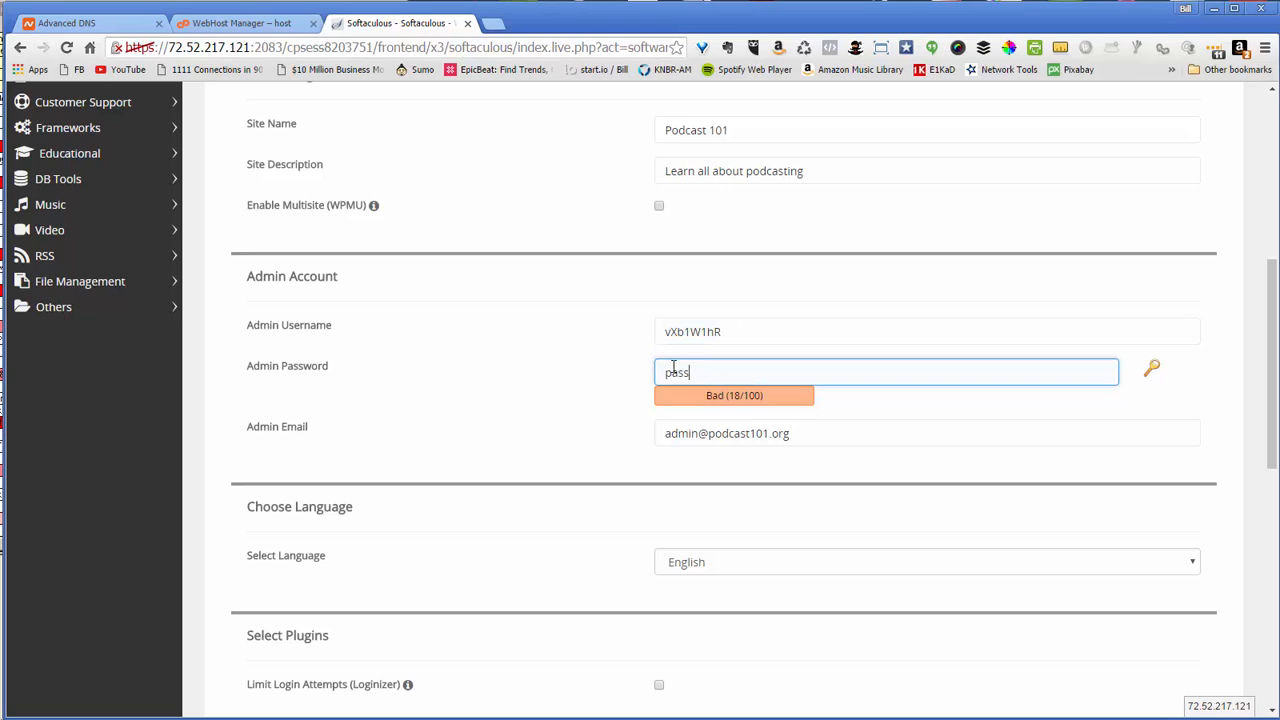
double_click(677, 372)
key("ctrl+v")
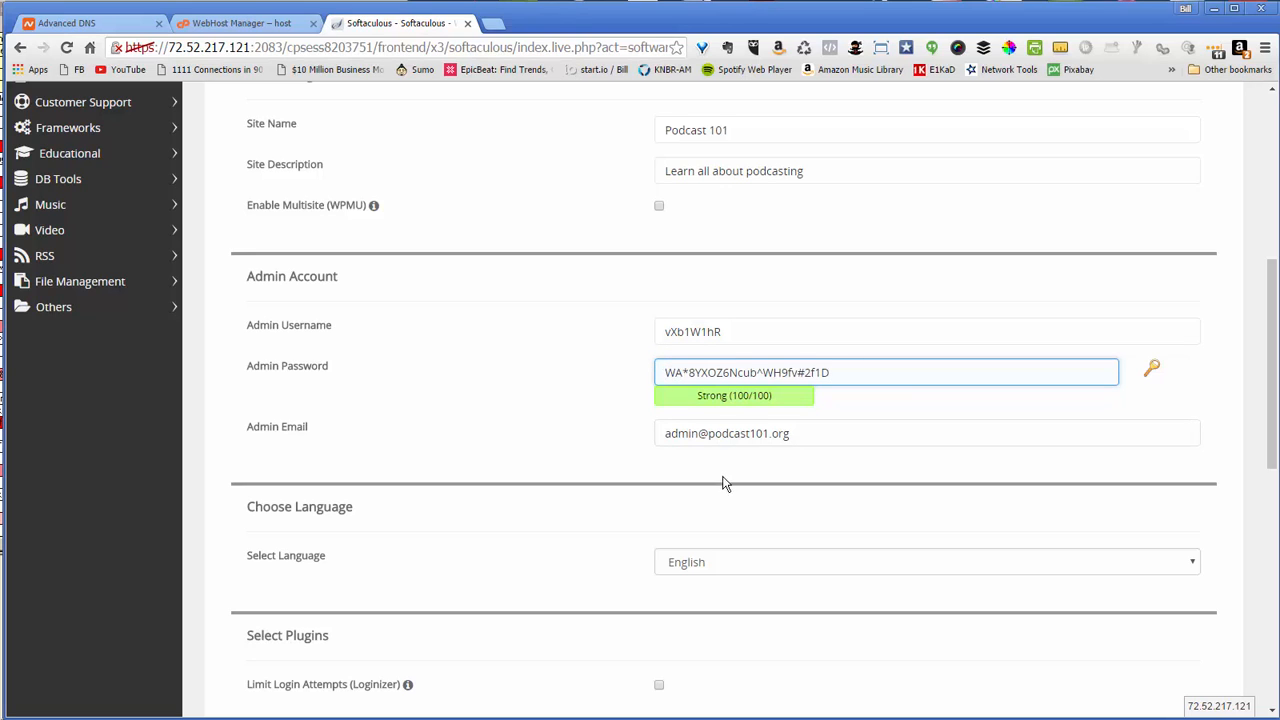
left_click(710, 434)
double_click(672, 434)
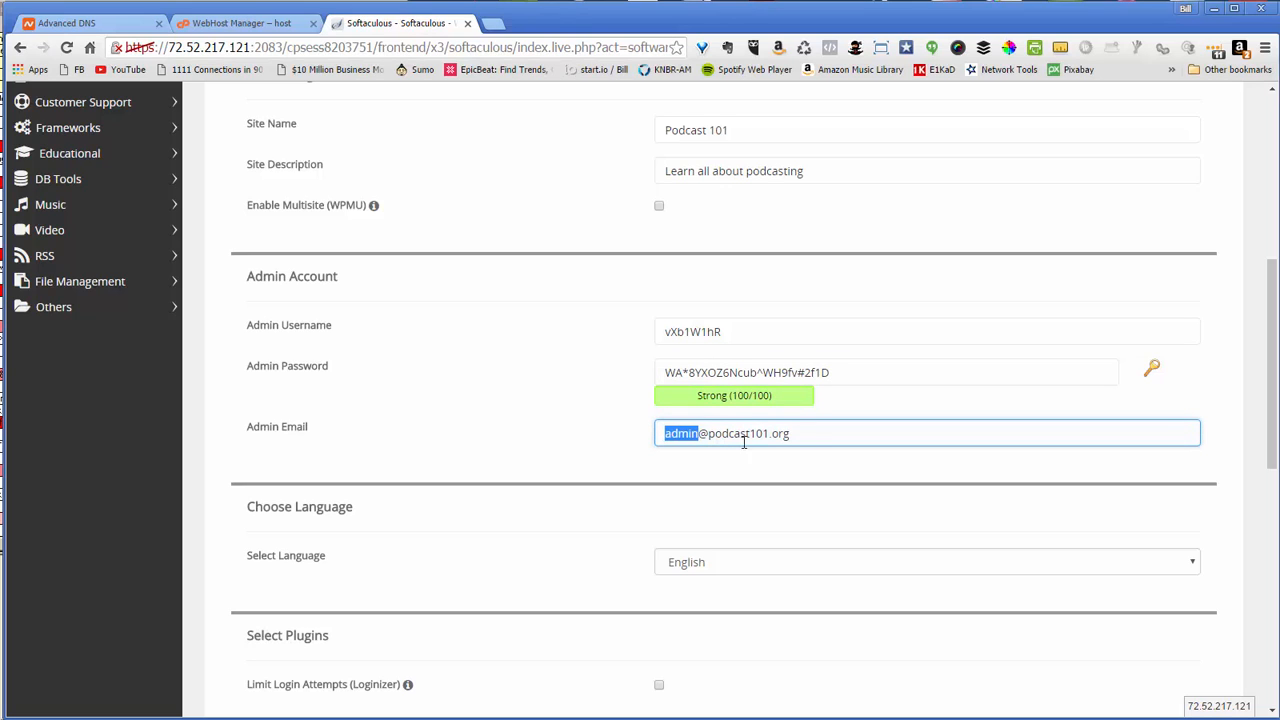
left_click(810, 437)
left_click_drag(1270, 442, 1272, 484)
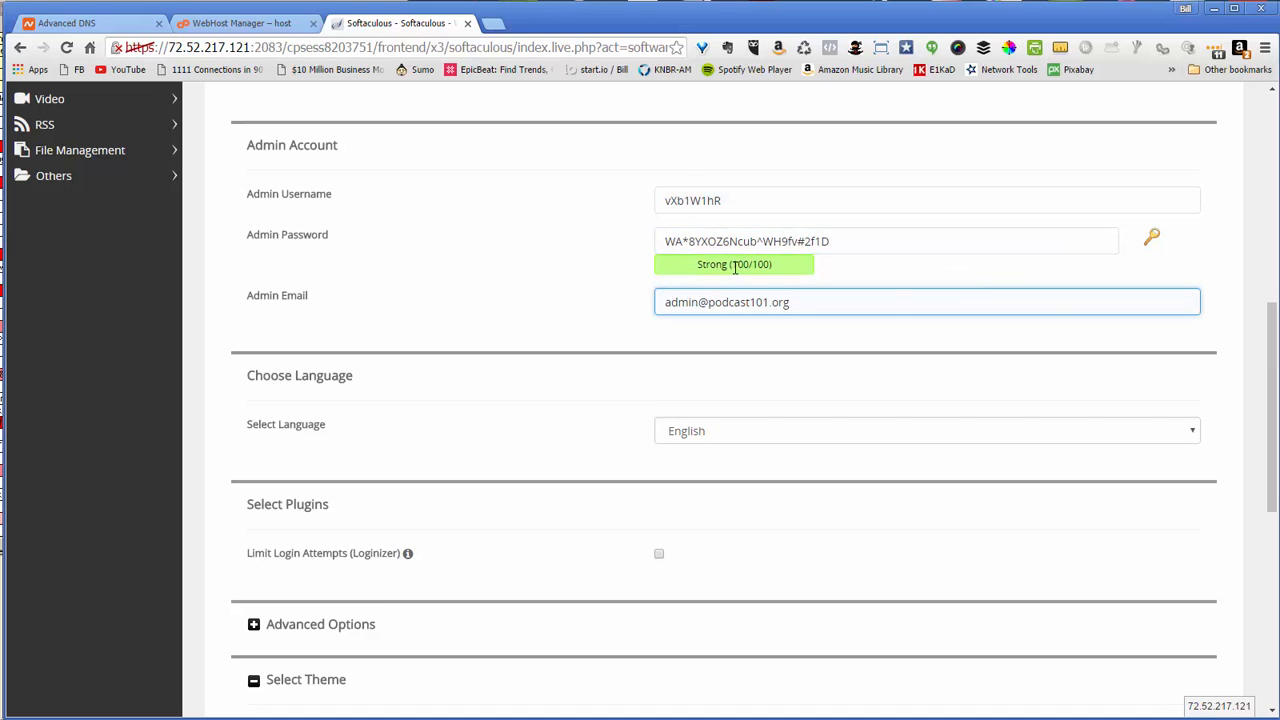
left_click_drag(1275, 425, 1270, 520)
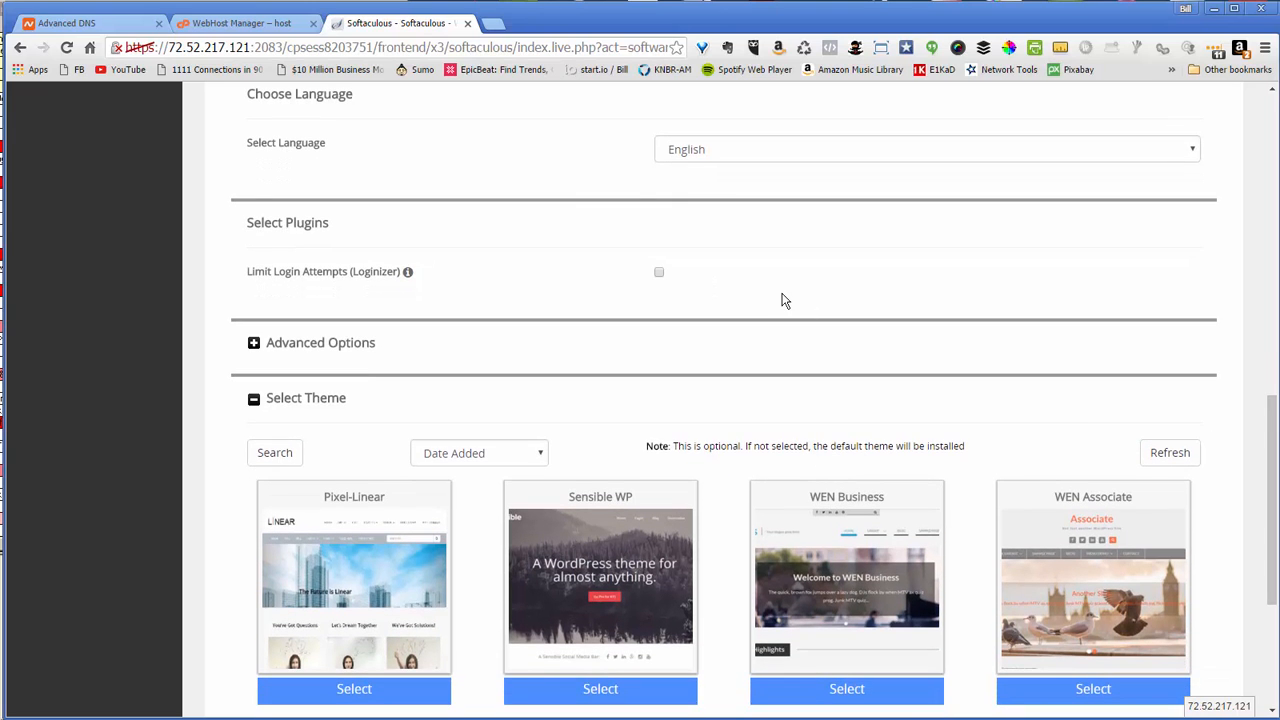
In Advanced Options, disable update notifications and enable automatic WordPress core and plugin upgrades
left_click(253, 344)
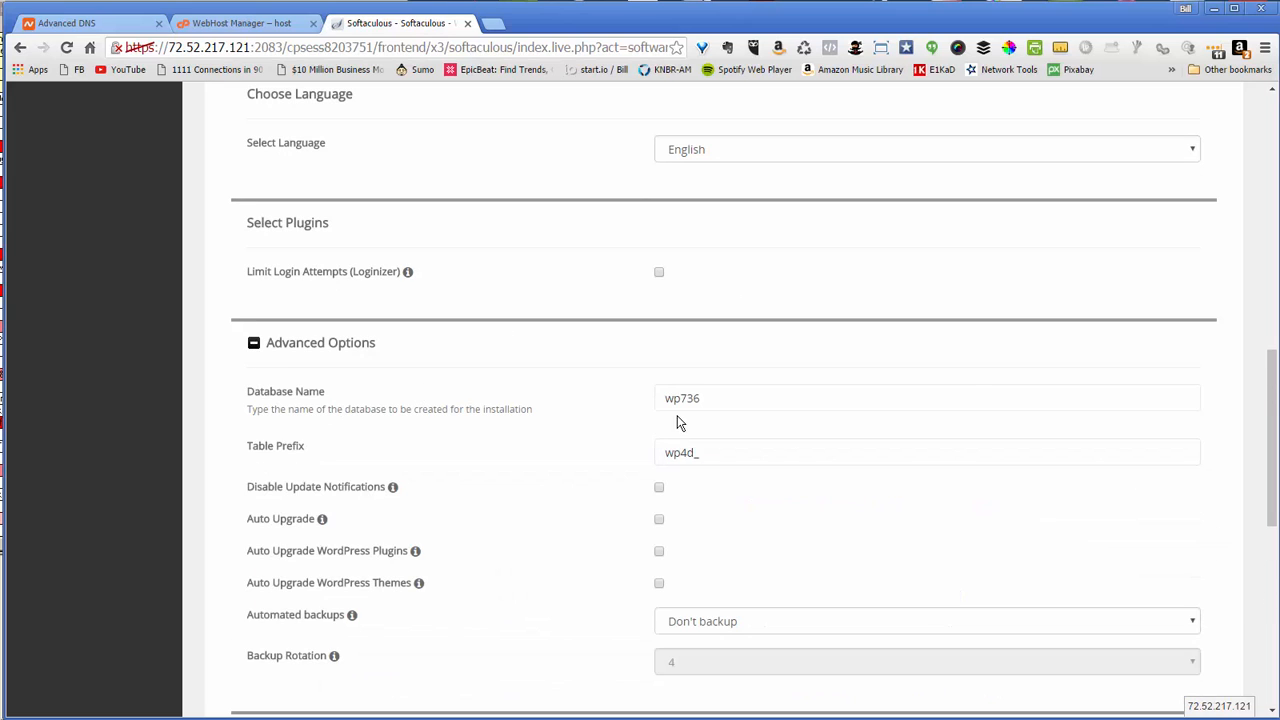
left_click_drag(1273, 463, 1260, 514)
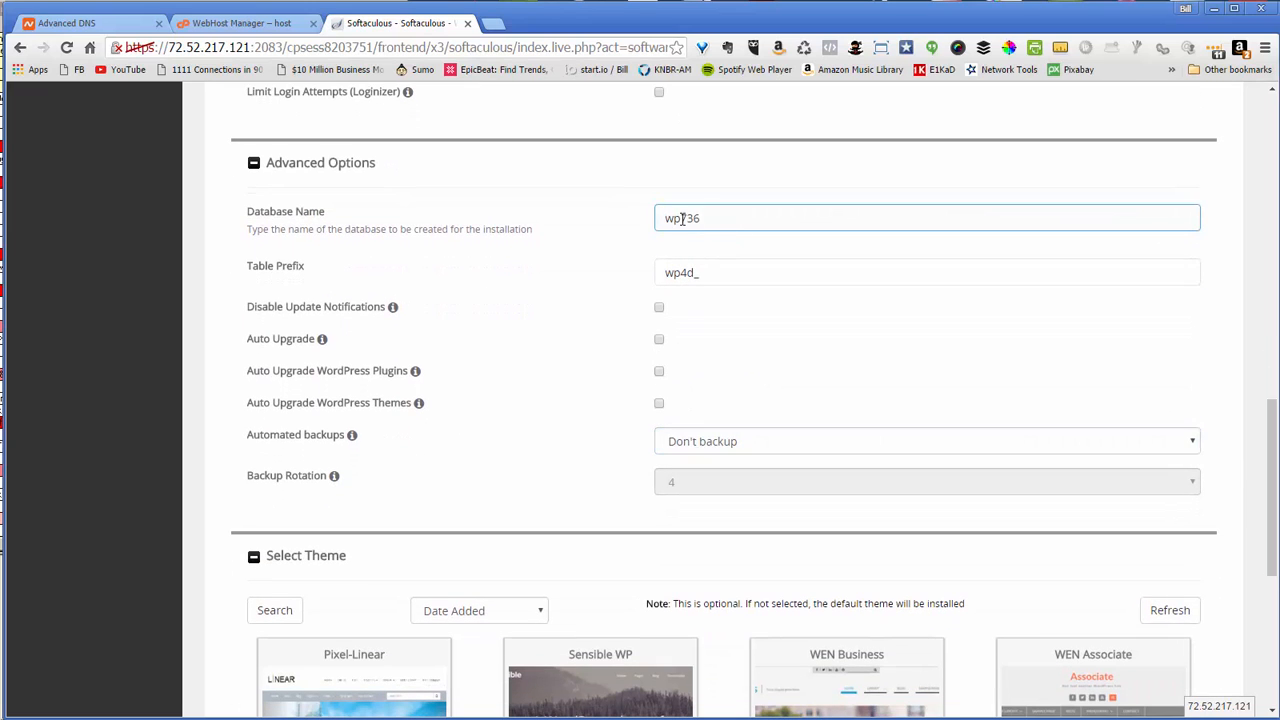
left_click(709, 277)
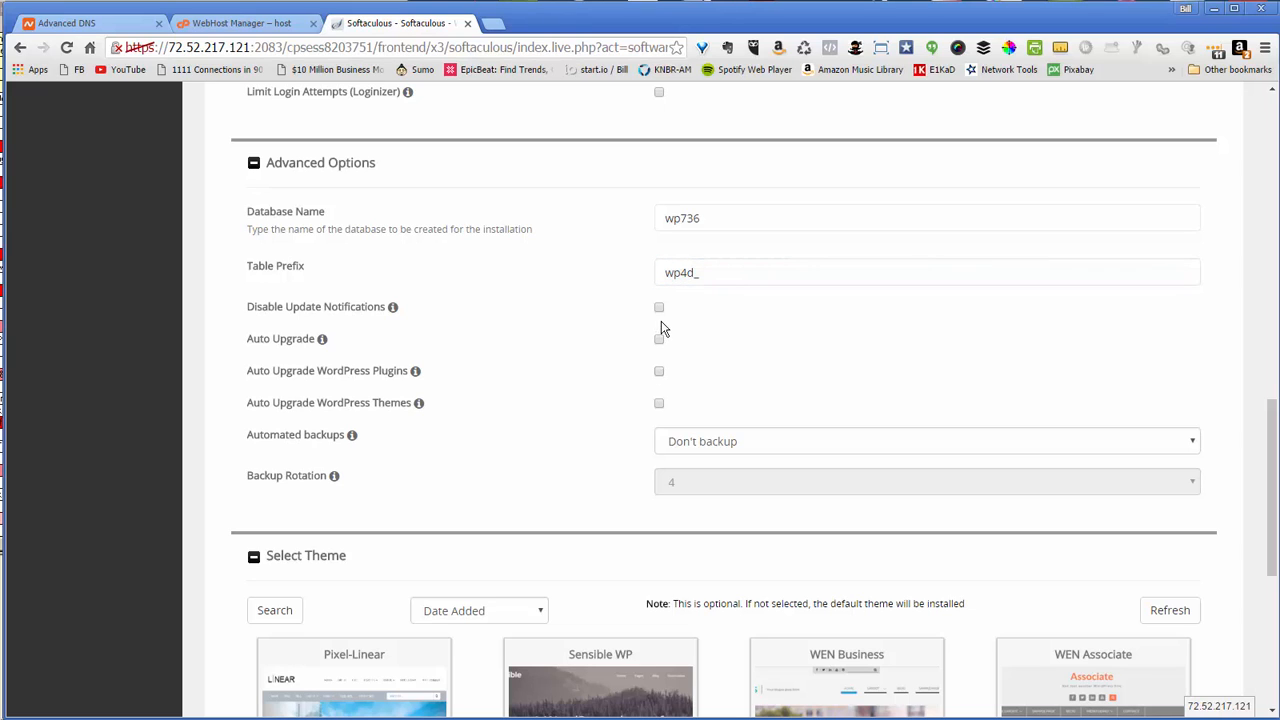
left_click(659, 310)
left_click(659, 339)
left_click(659, 372)
Schedule automated backups to run once a month
left_click(674, 447)
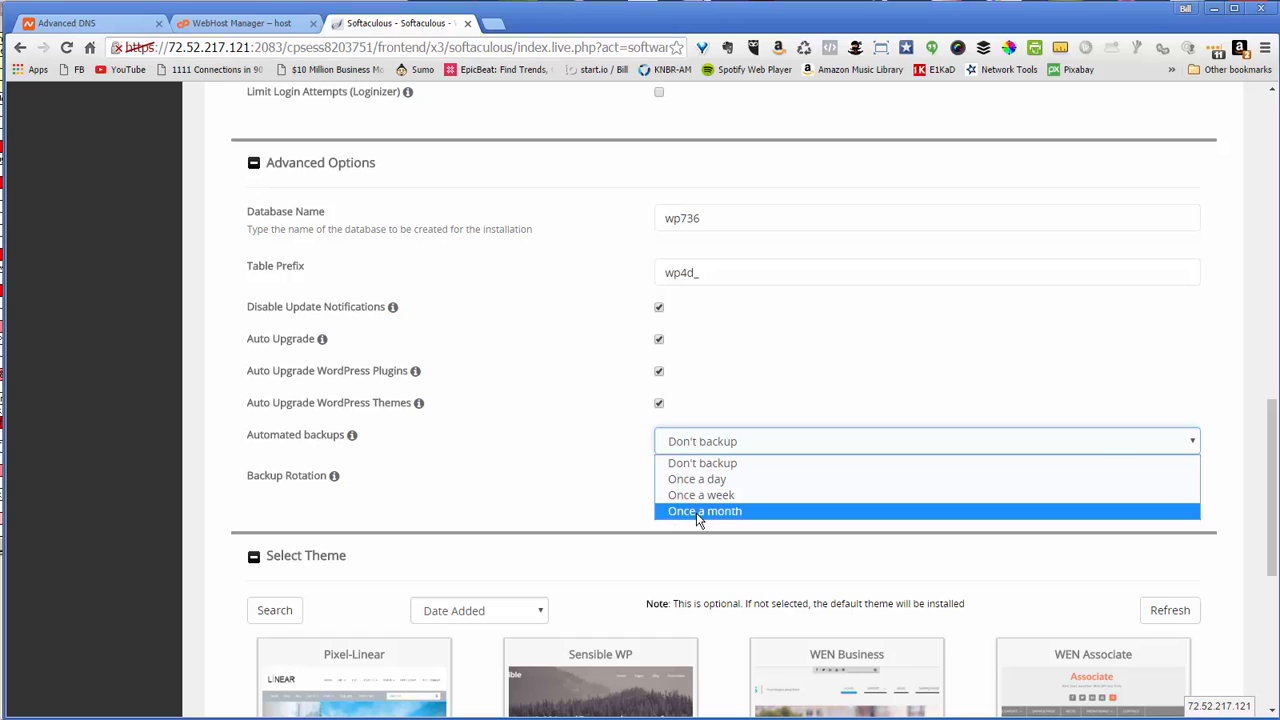
left_click(698, 511)
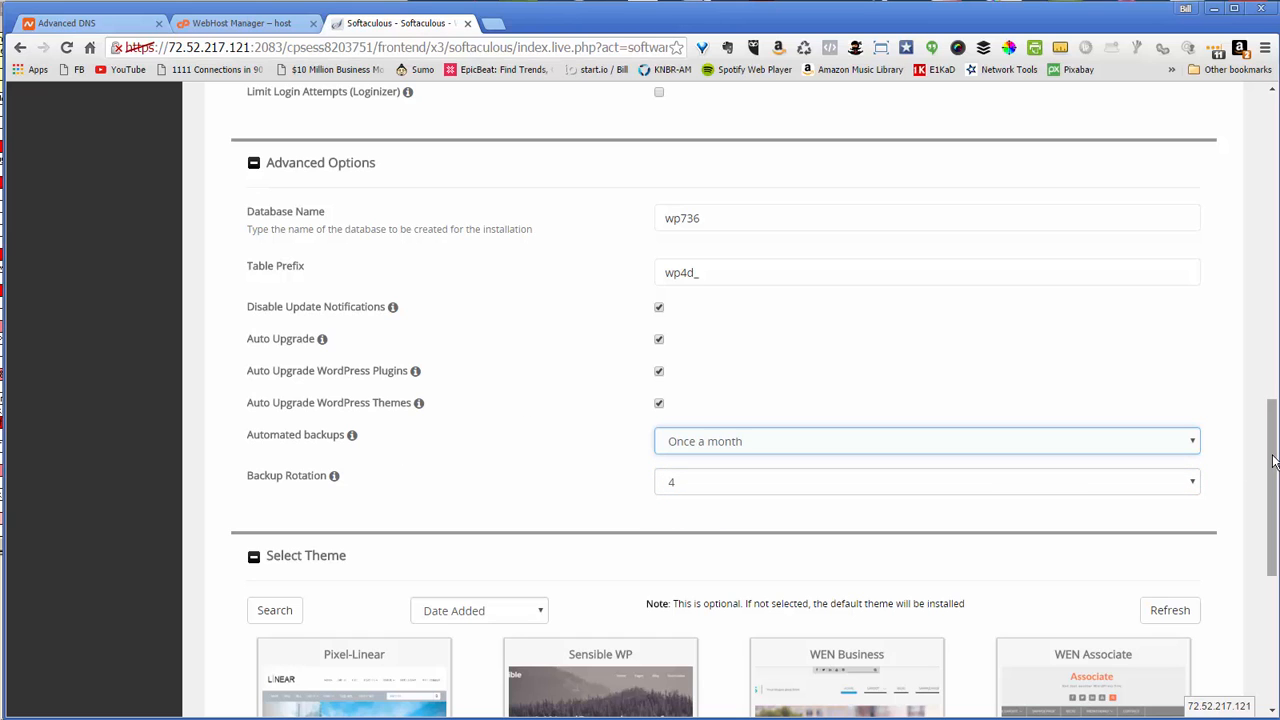
left_click_drag(1274, 461, 1275, 554)
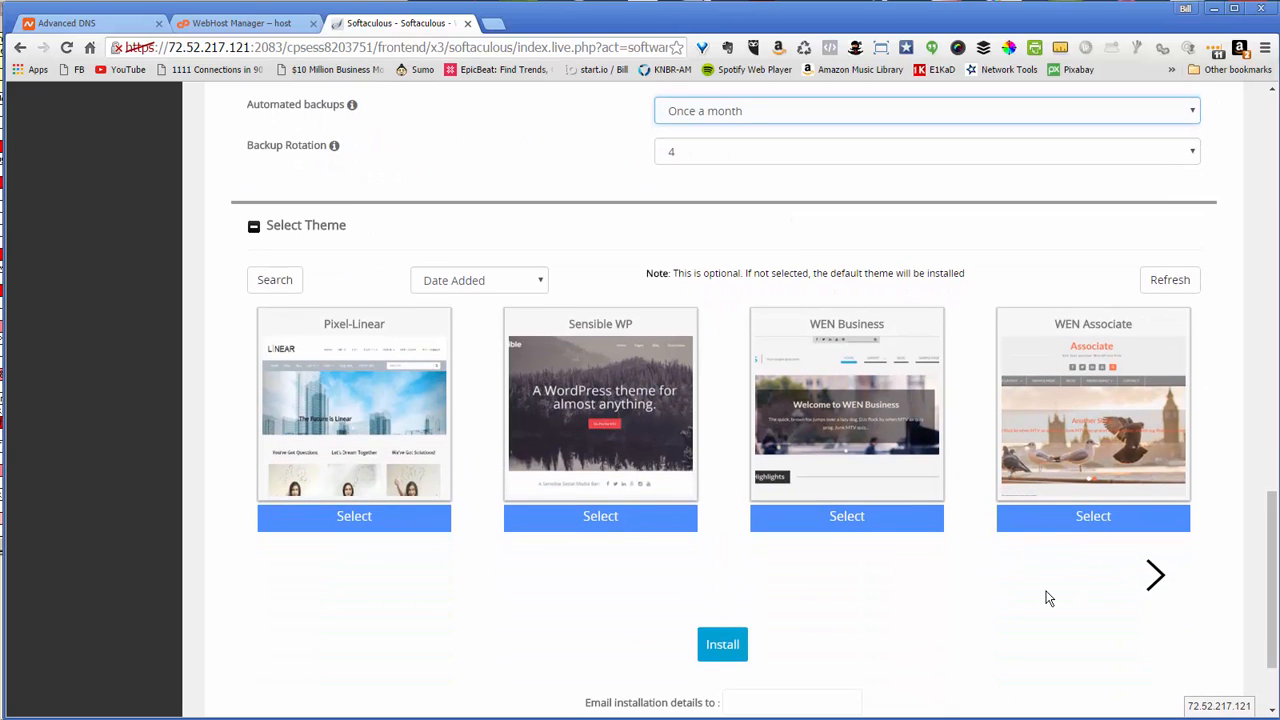
Enter the e-mail address for the installation details and start the WordPress install
scroll(1266, 631, "down", 2)
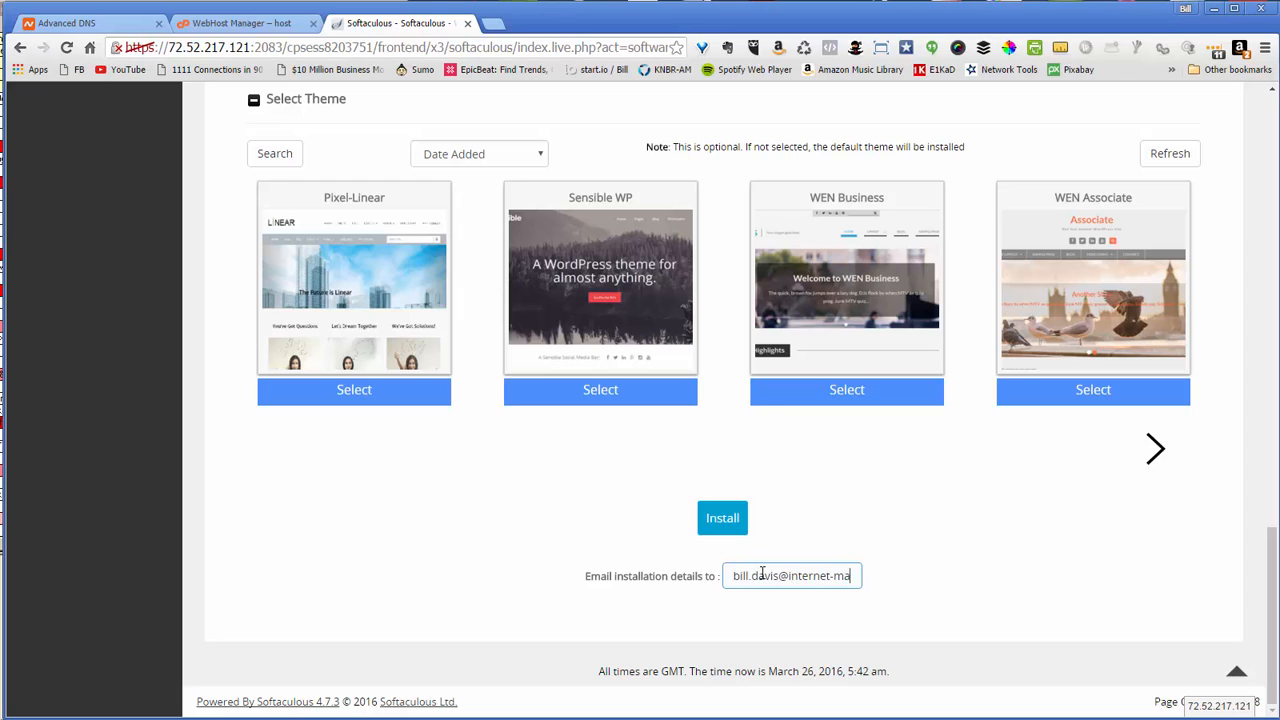
type("rketing-muscle.com")
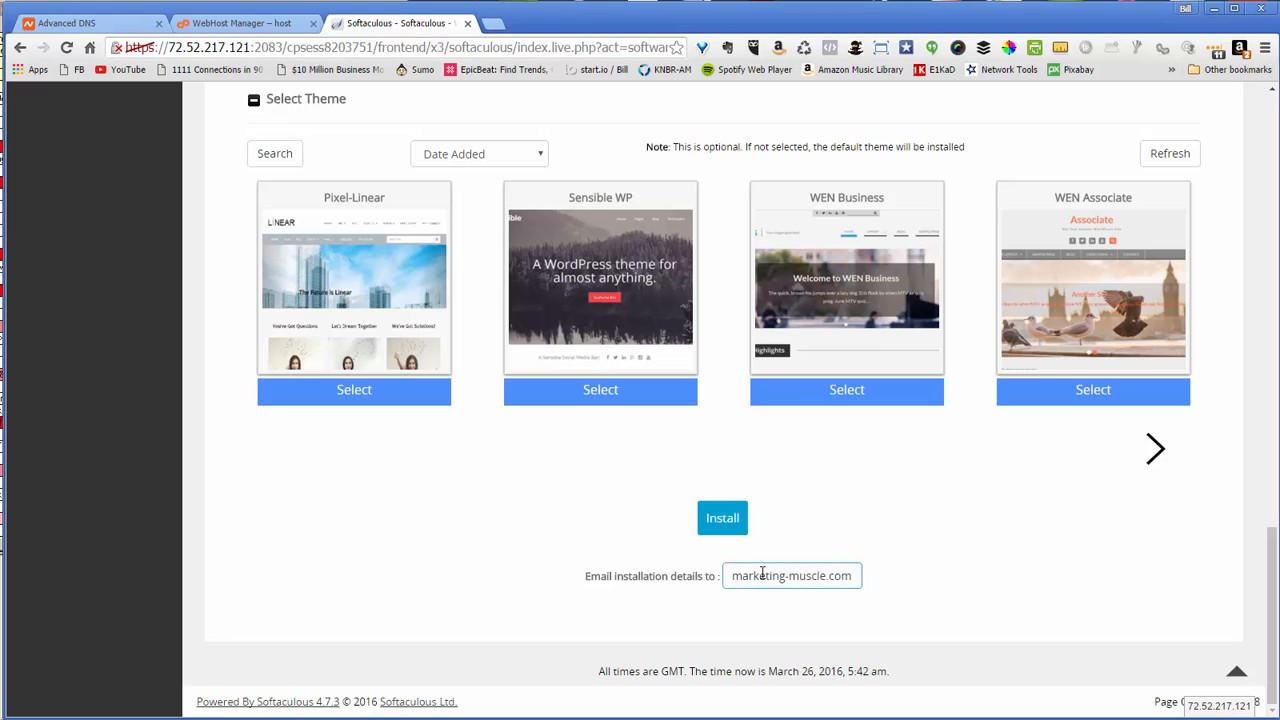
left_click(1273, 138)
scroll(1131, 181, "down", 3)
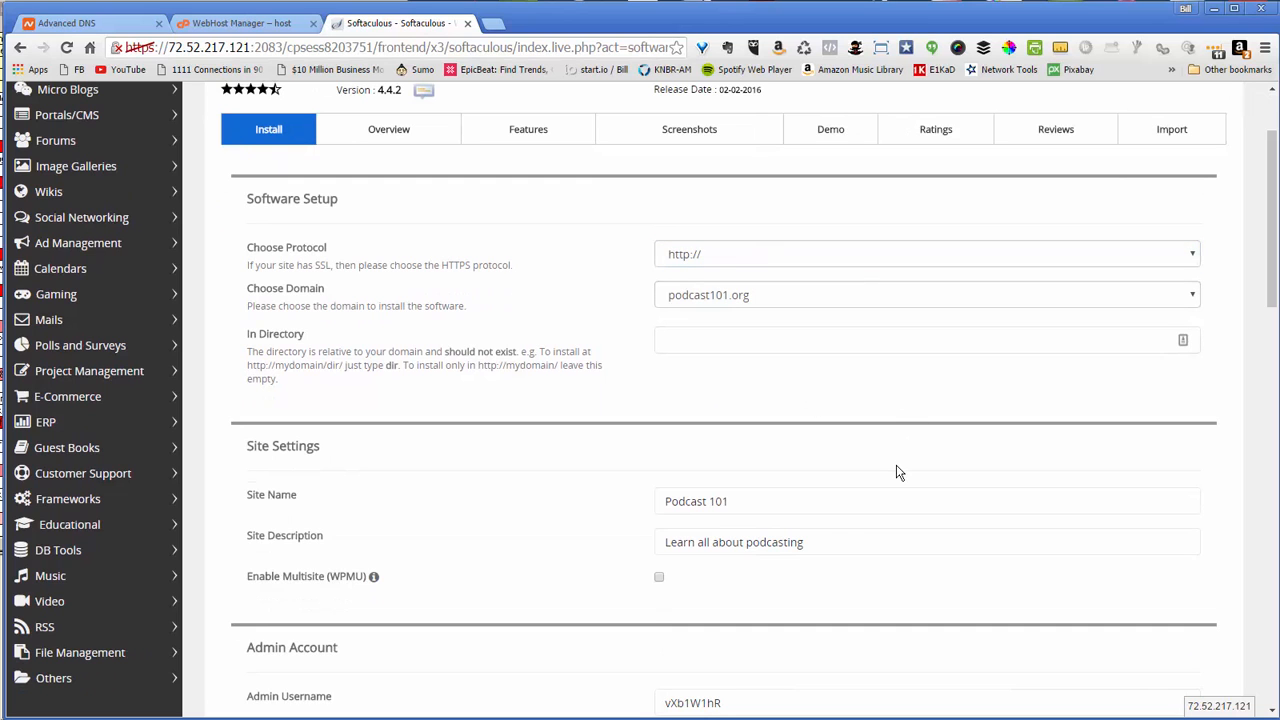
left_click_drag(1263, 310, 1227, 679)
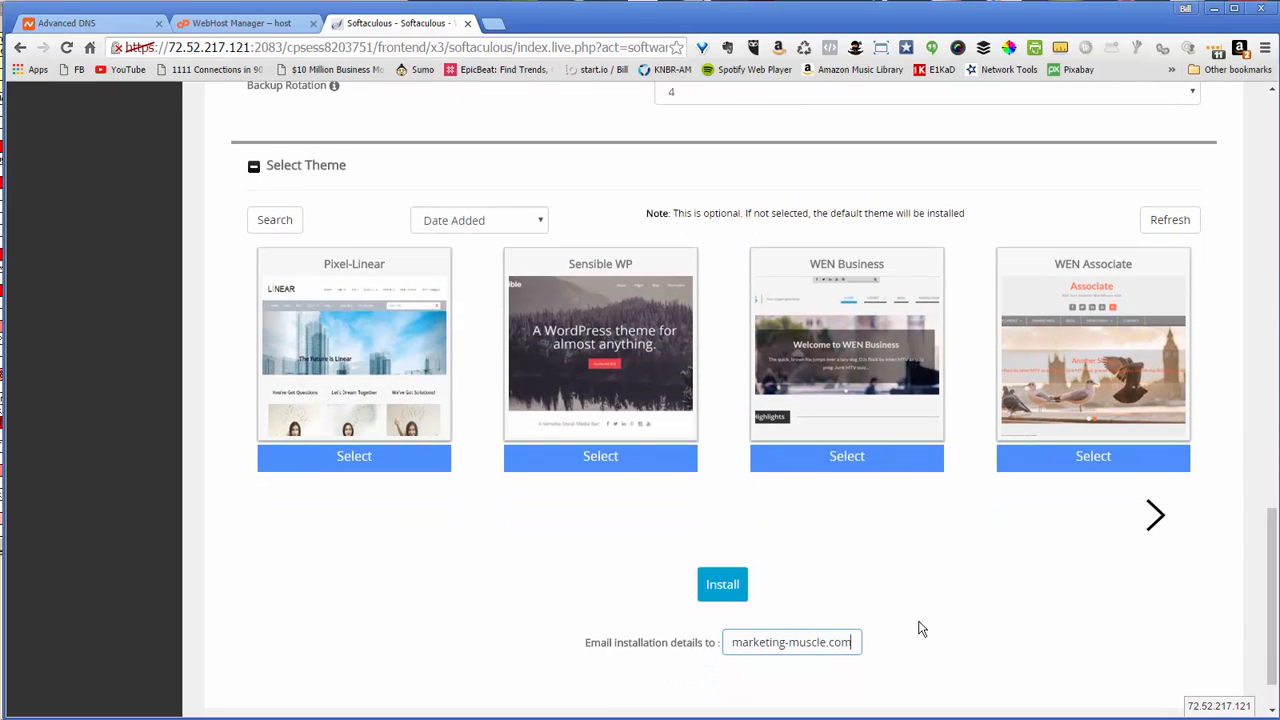
left_click(706, 572)
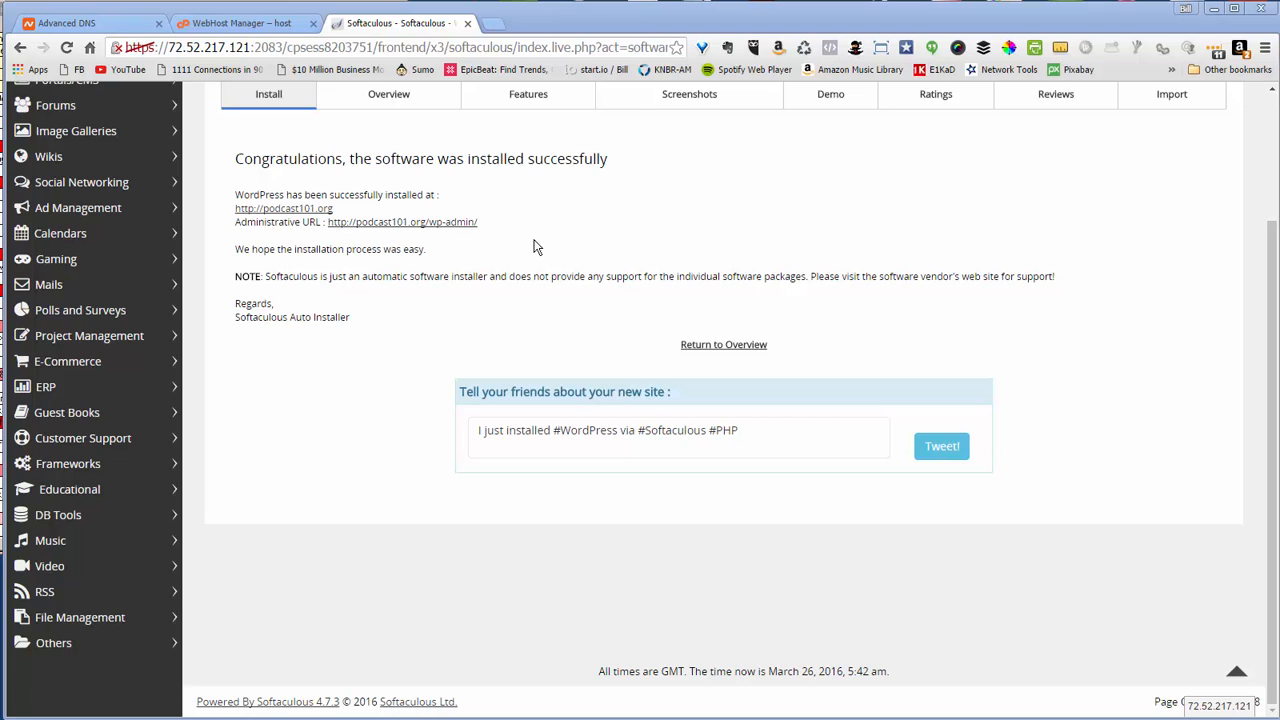
middle_click(441, 229)
left_click(528, 24)
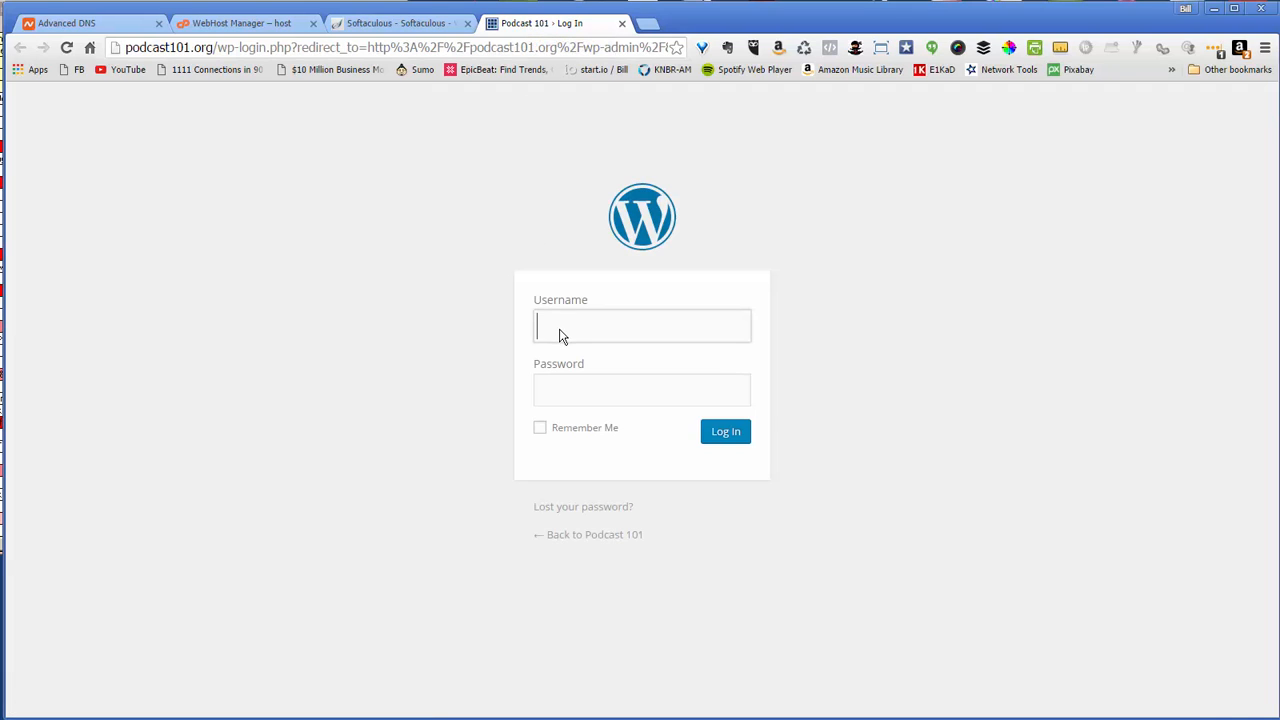
Log in to the Podcast 101 WordPress admin with the generated admin username and password
left_click_drag(602, 331, 508, 323)
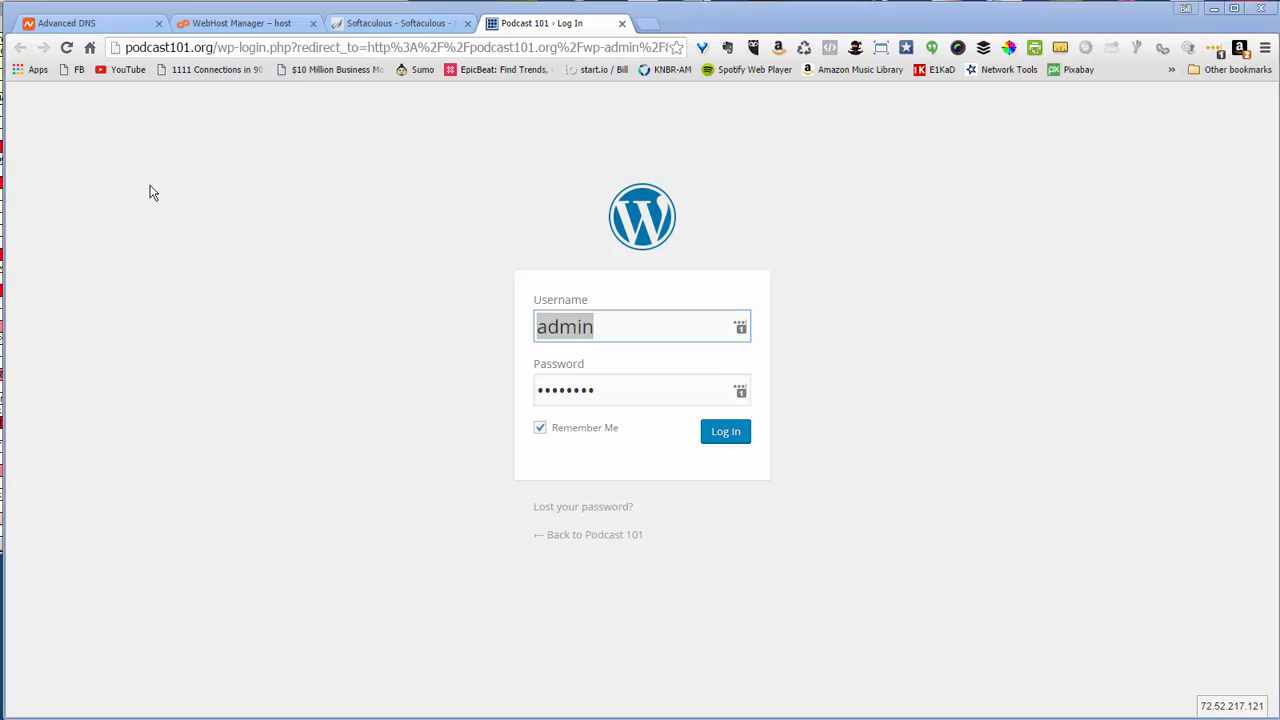
key("ctrl+v")
left_click_drag(606, 391, 502, 388)
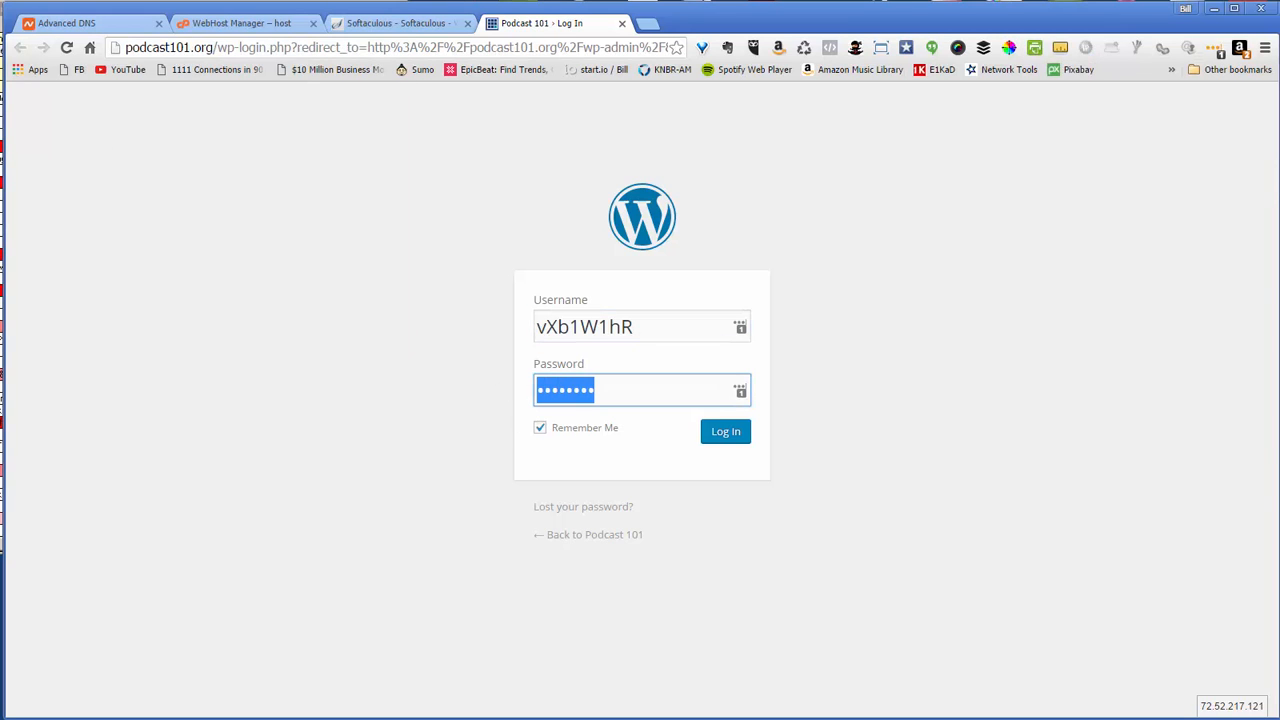
key("ctrl+v")
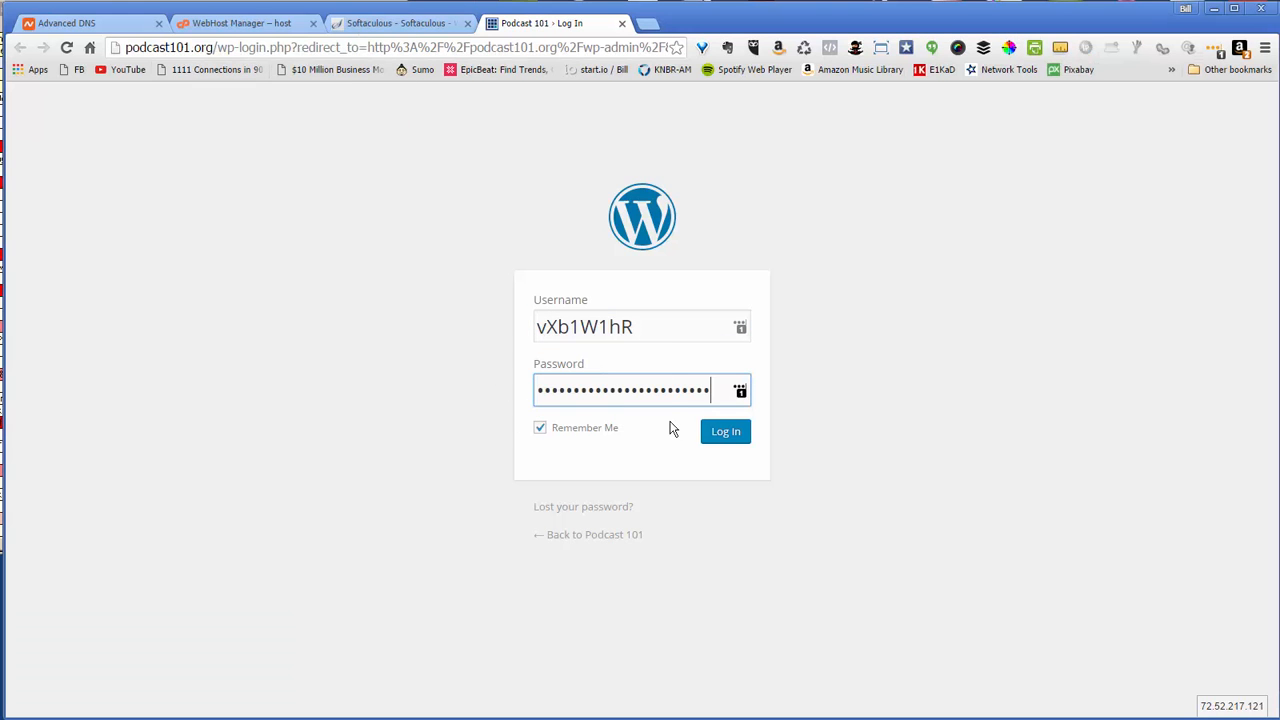
left_click(728, 434)
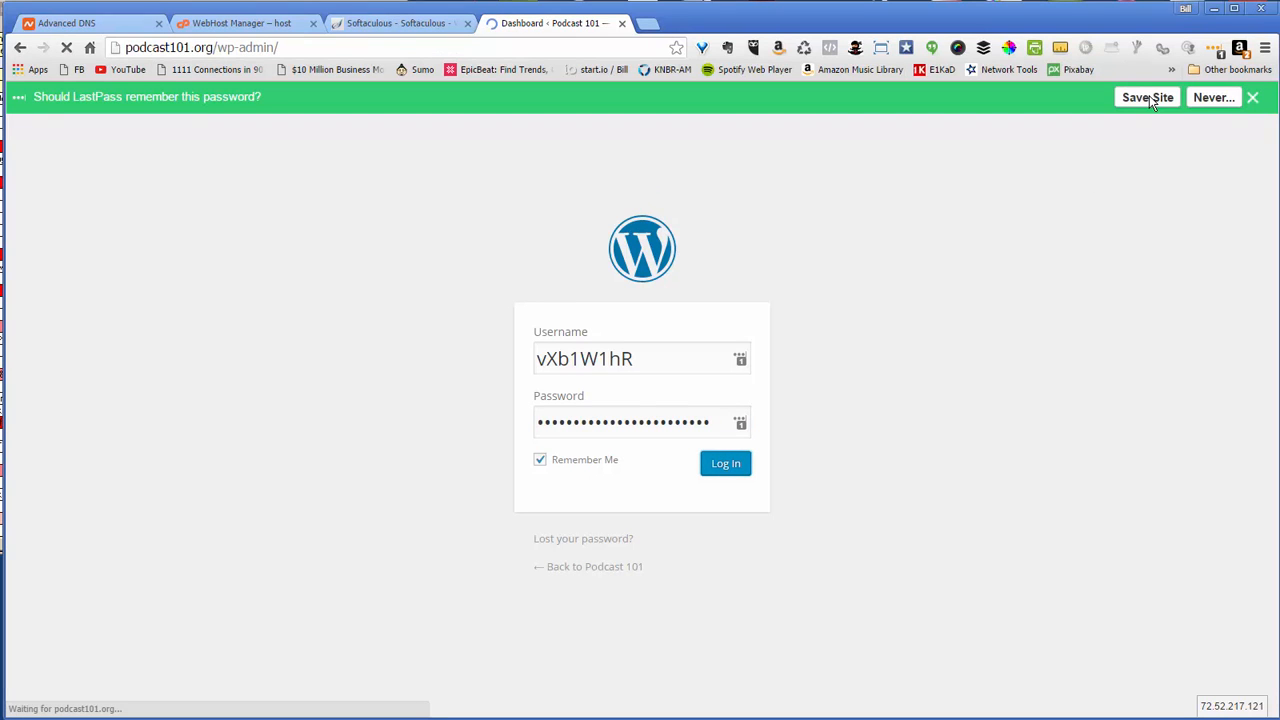
Save the podcast101.org login to LastPass and return to the Dashboard
left_click(1148, 100)
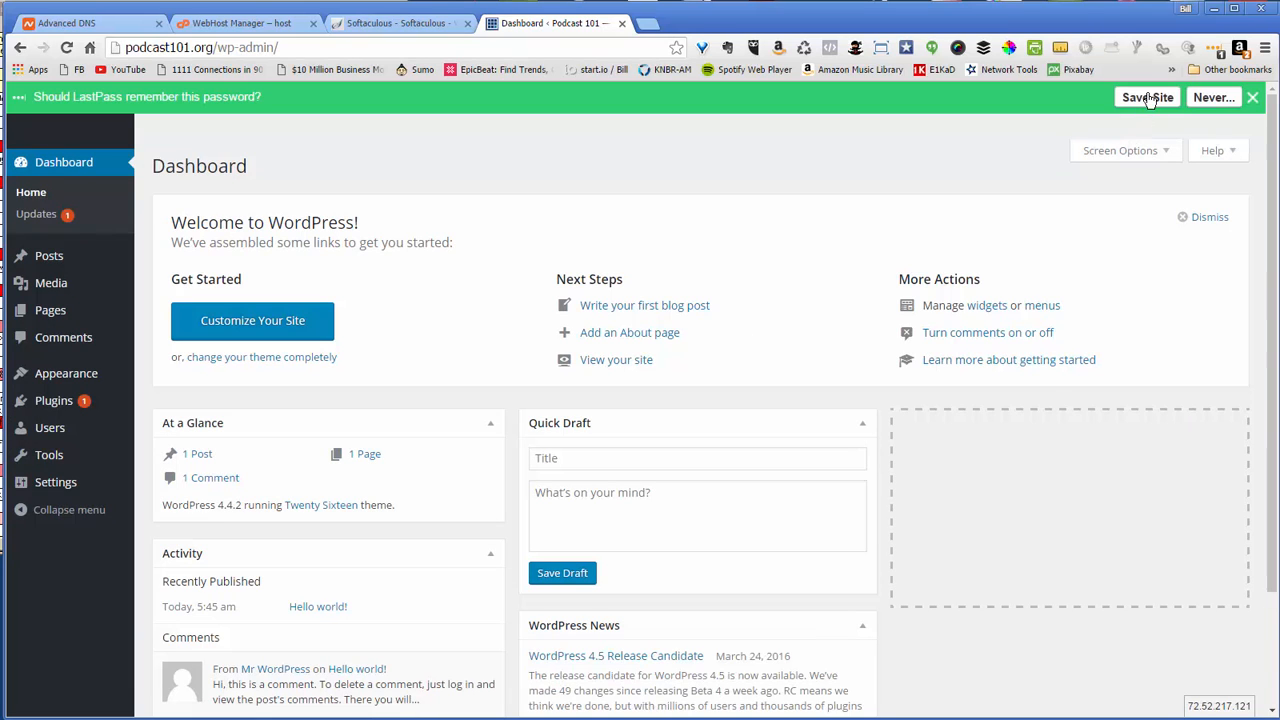
left_click(1148, 98)
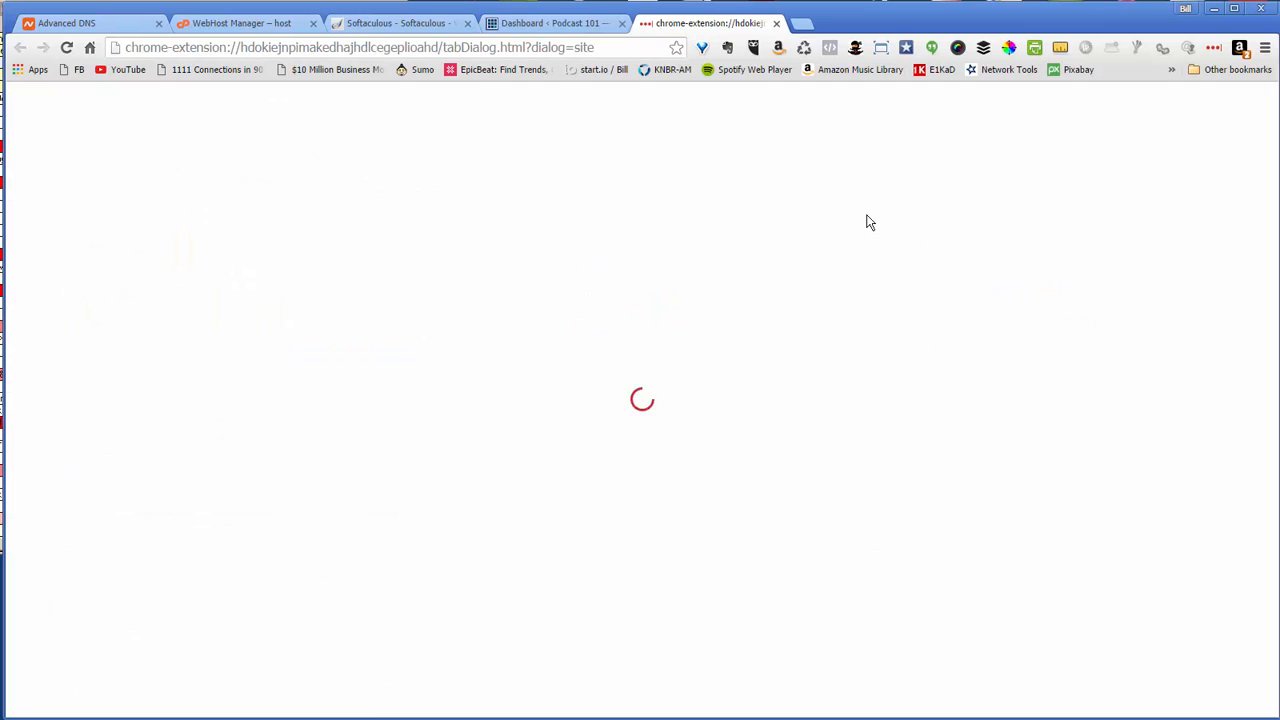
left_click(838, 594)
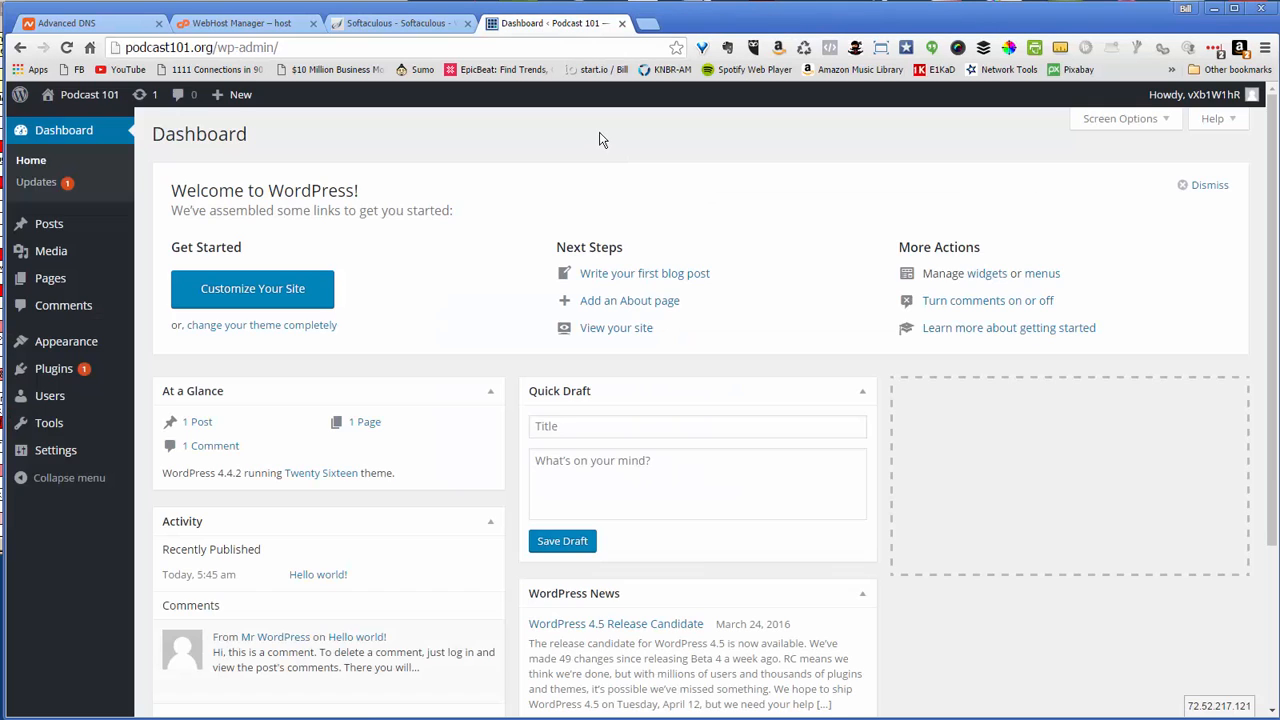
On the Updates page, select the Akismet 3.1.8 plugin update and start updating plugins
left_click(53, 187)
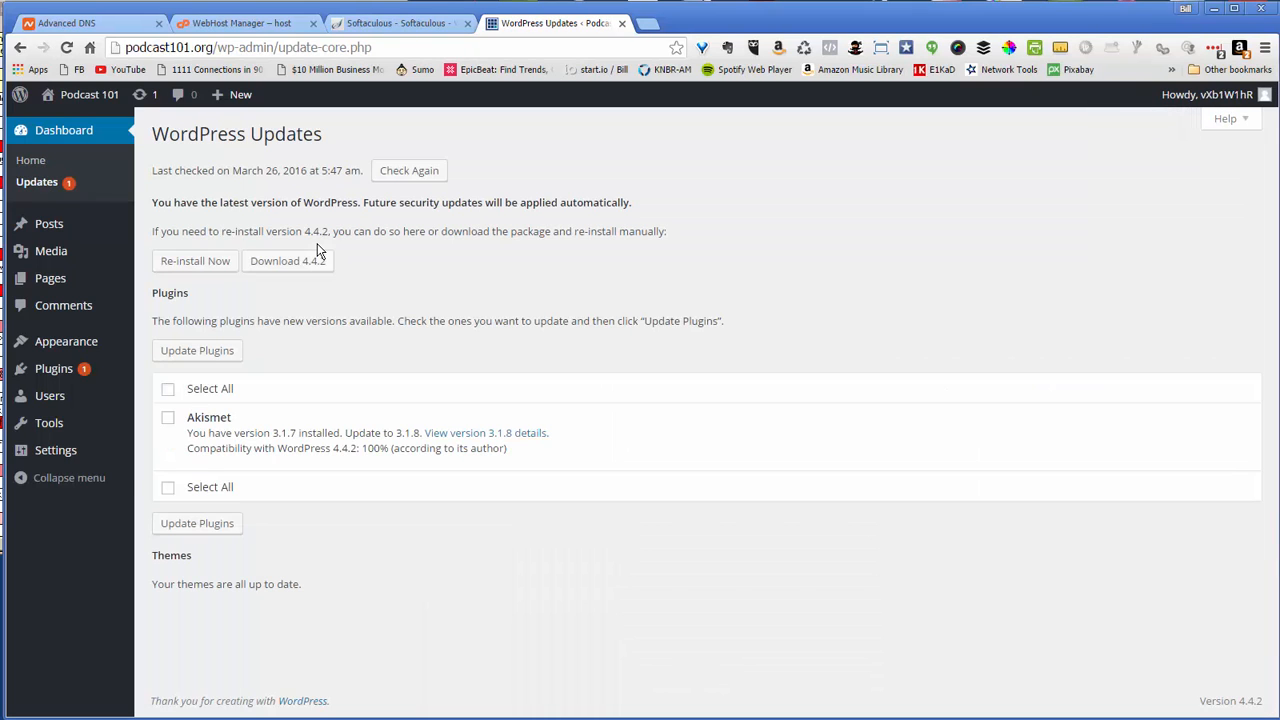
left_click(168, 391)
left_click(179, 354)
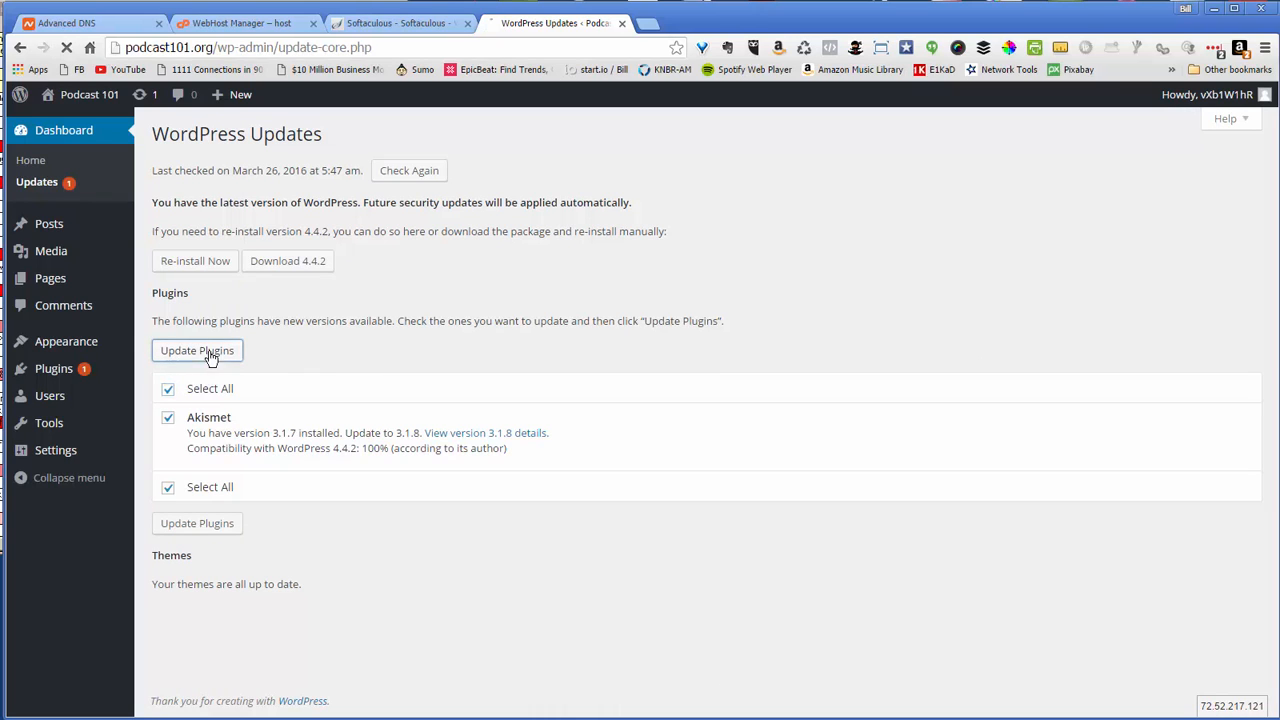